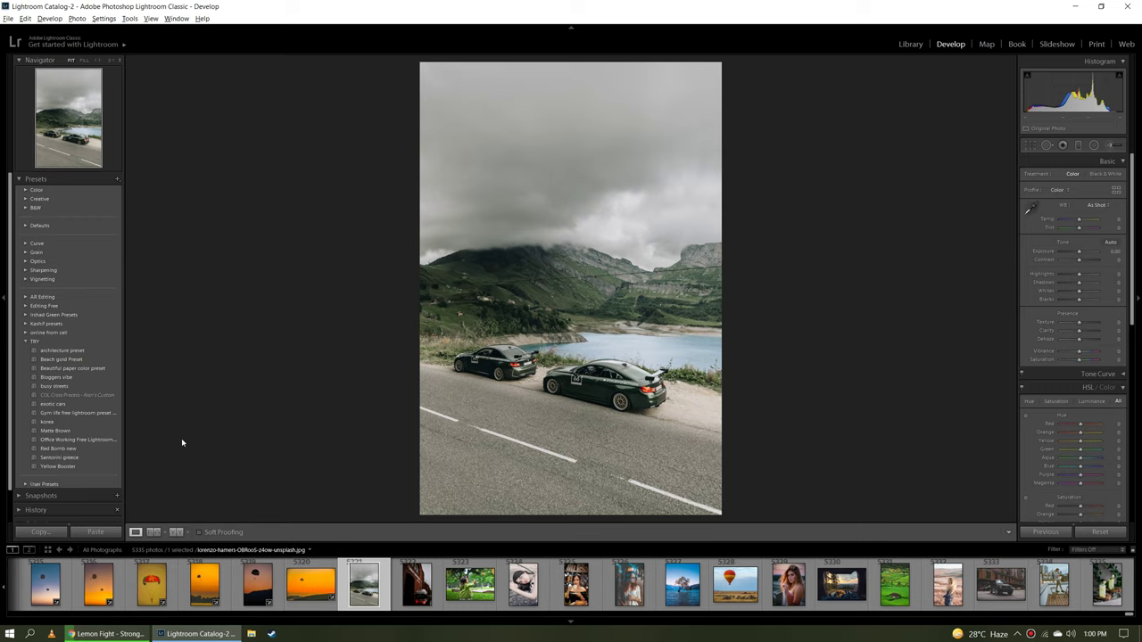
Apply the Beautiful paper color preset to the lakeside two-car photo and compare Before/After.
{"action": "left_click", "coordinate": [102, 368]}
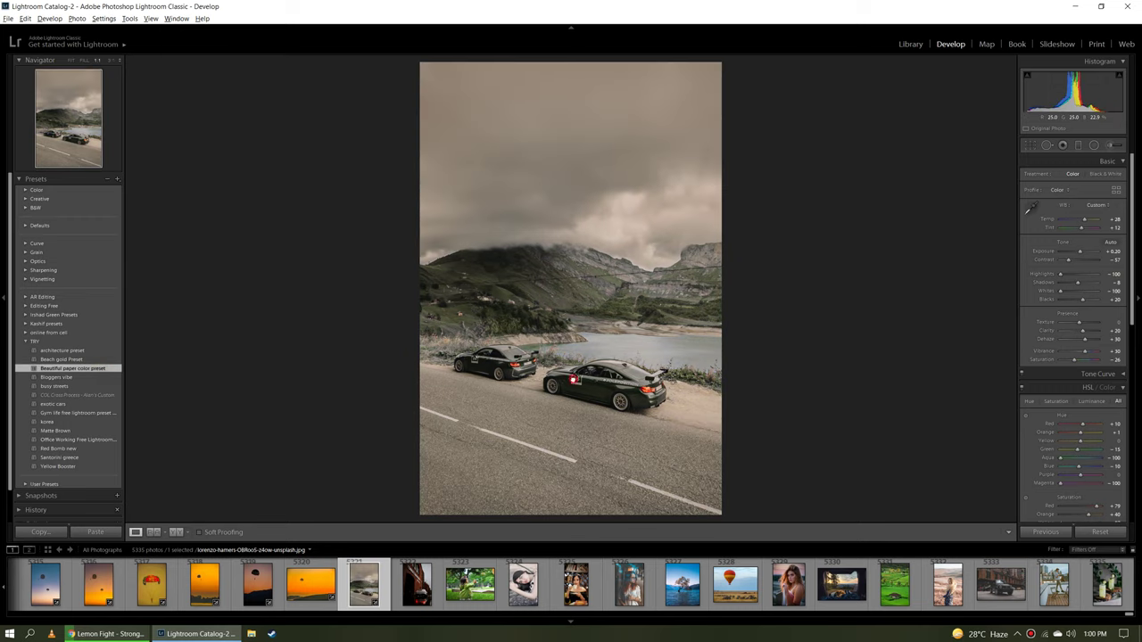
{"action": "left_click", "coordinate": [574, 380]}
{"action": "left_click_drag", "start_coordinate": [555, 375], "coordinate": [553, 436]}
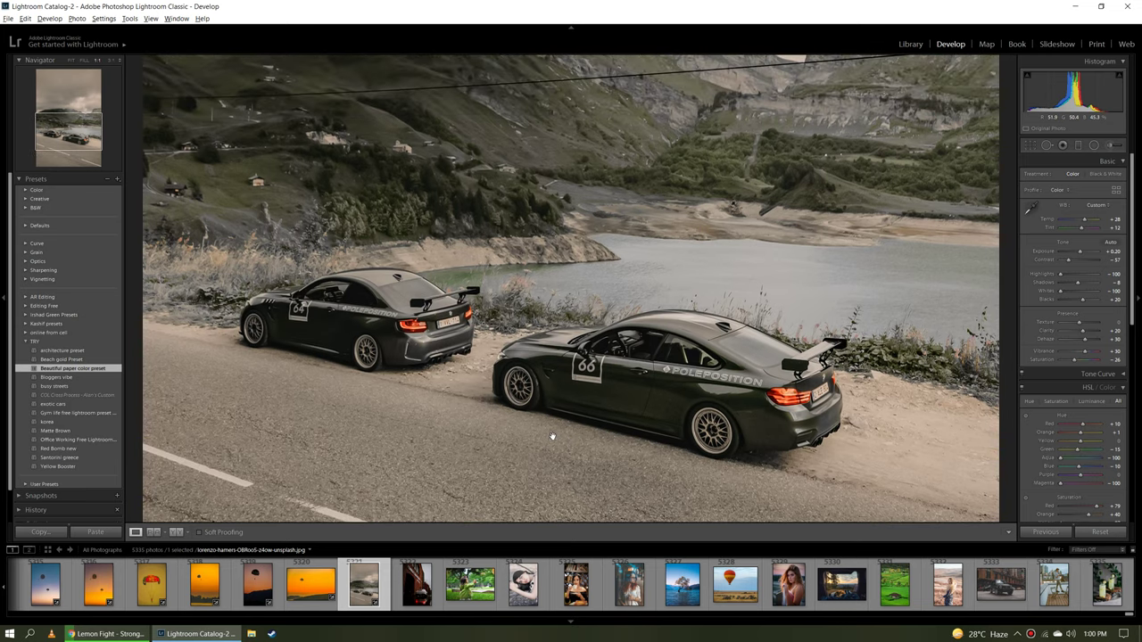
{"action": "key", "text": "y"}
{"action": "left_click_drag", "start_coordinate": [806, 388], "coordinate": [957, 373]}
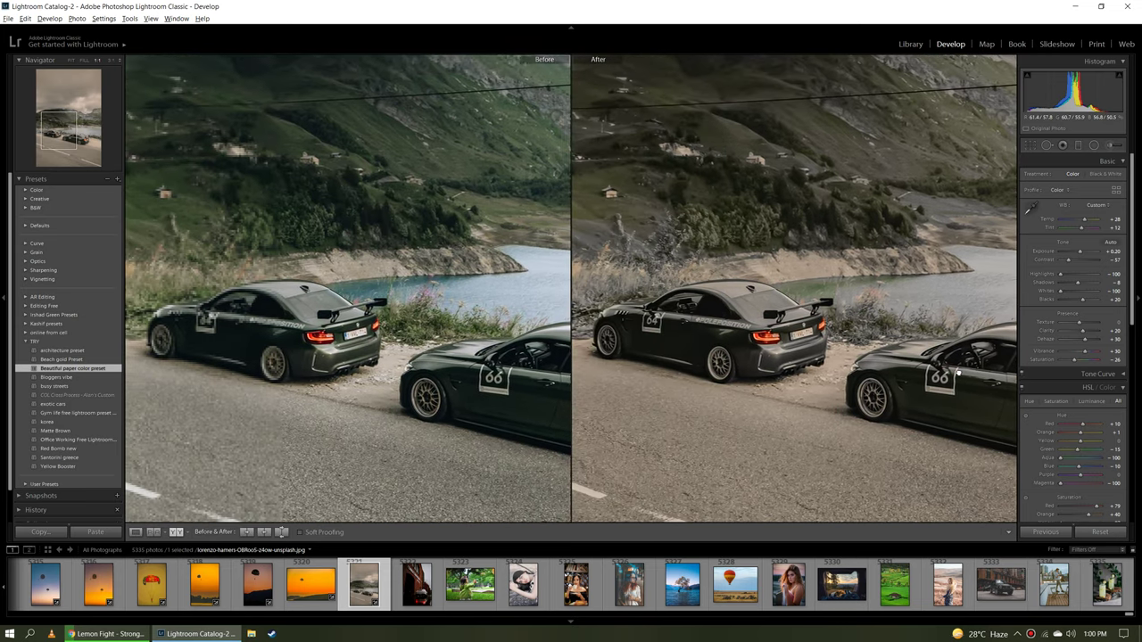
{"action": "key", "text": "y"}
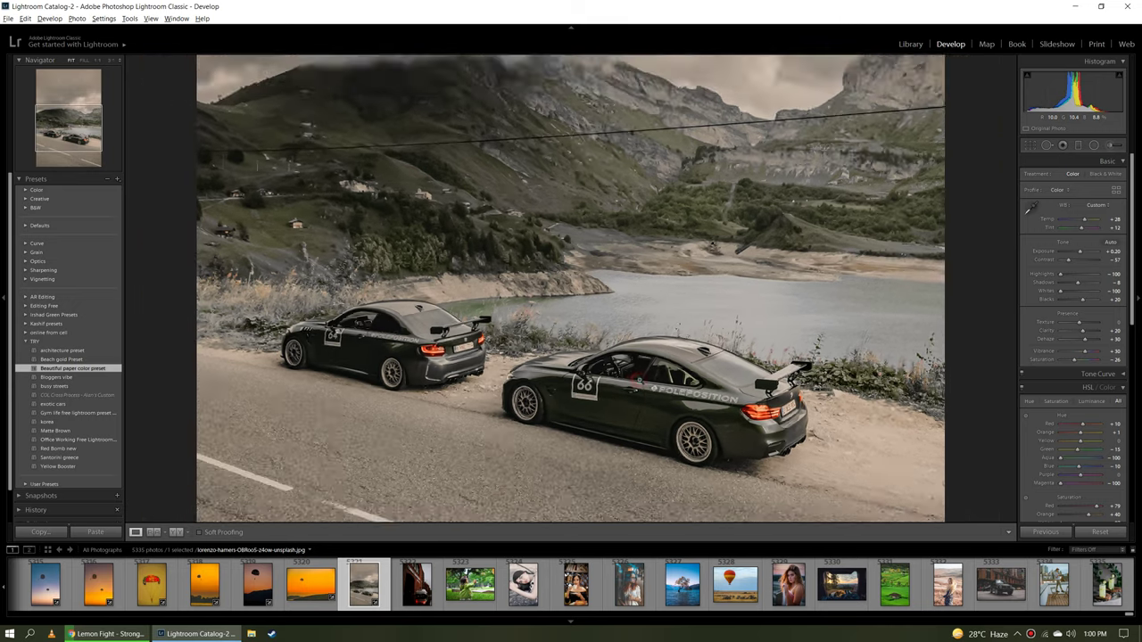
{"action": "left_click", "coordinate": [639, 380]}
Apply the Beautiful paper color preset to the brick-building car photo and check it Before/After.
{"action": "left_click", "coordinate": [420, 596]}
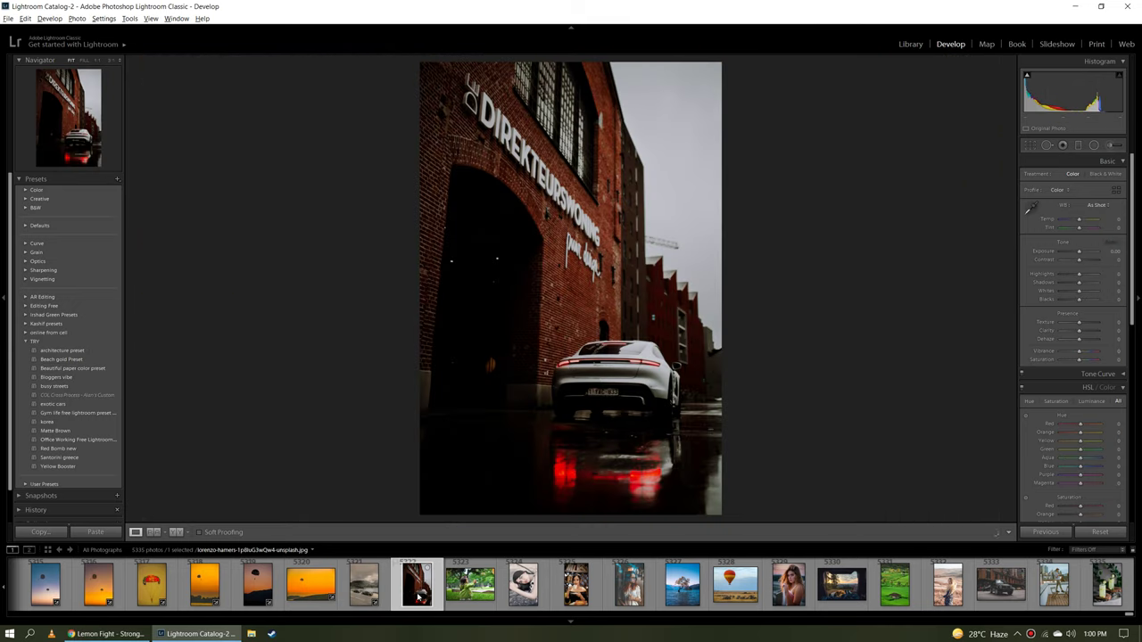
{"action": "left_click", "coordinate": [104, 370]}
{"action": "key", "text": "y"}
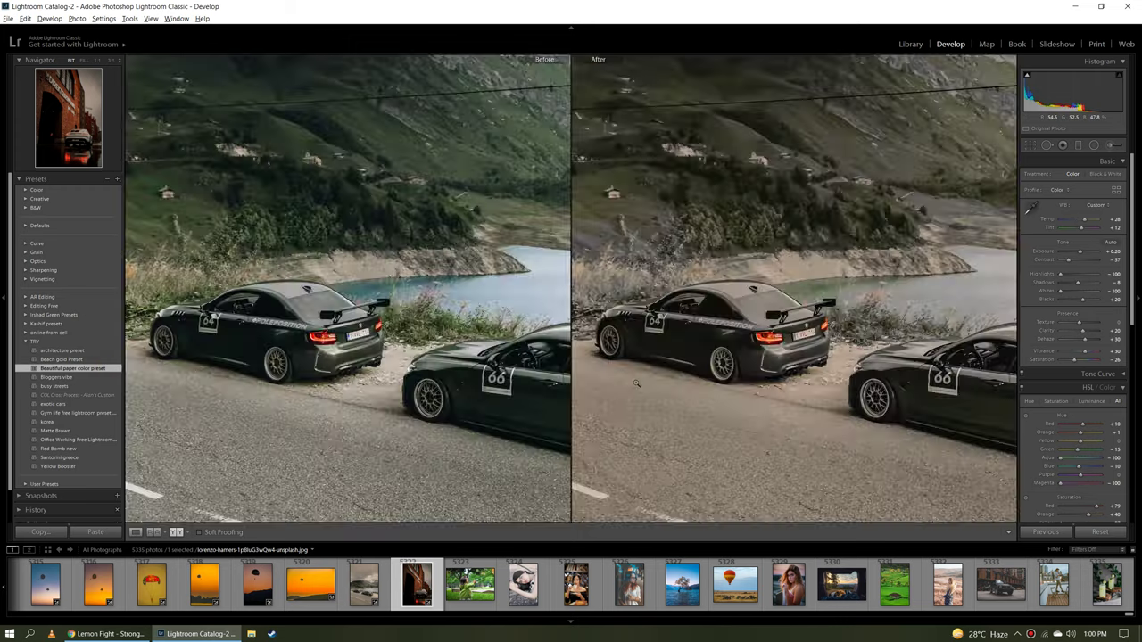
{"action": "left_click", "coordinate": [857, 377]}
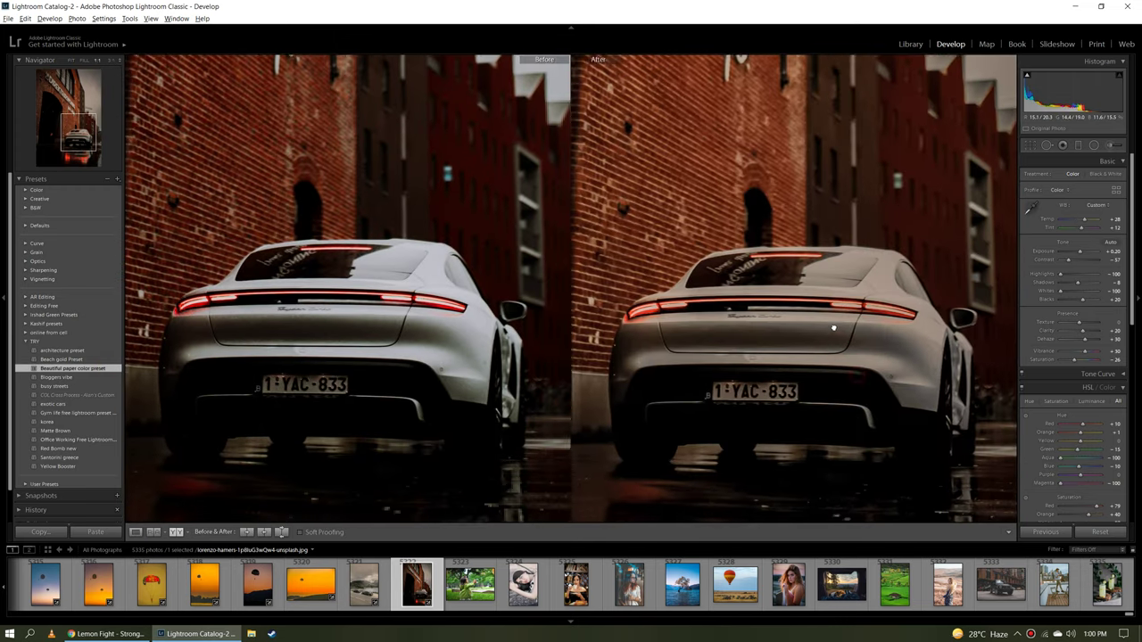
{"action": "left_click", "coordinate": [831, 322]}
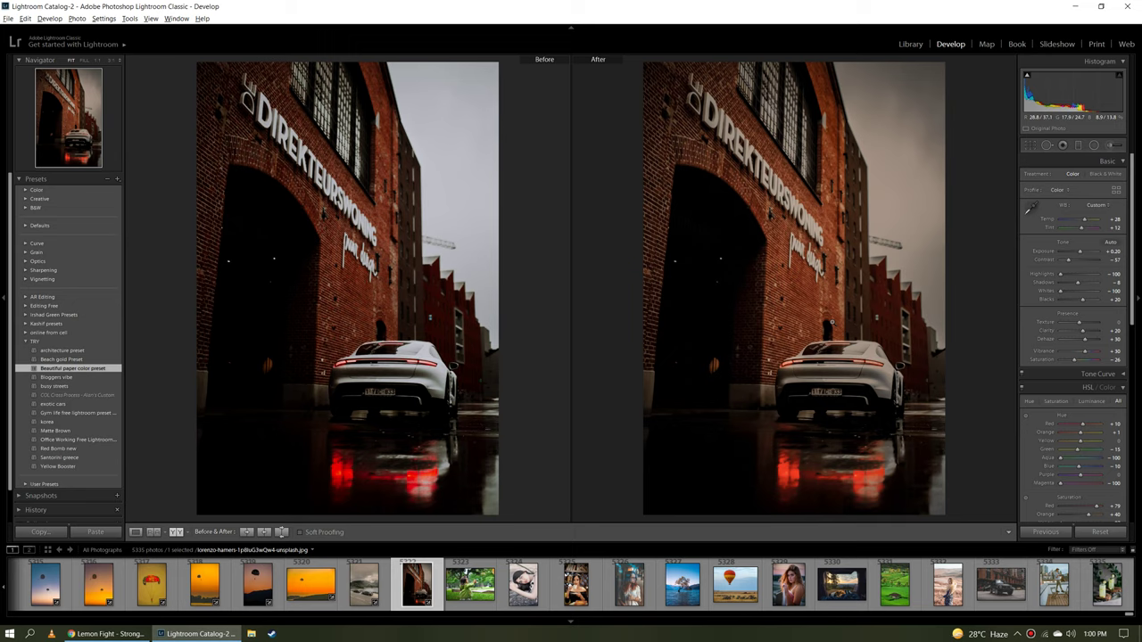
{"action": "key", "text": "y"}
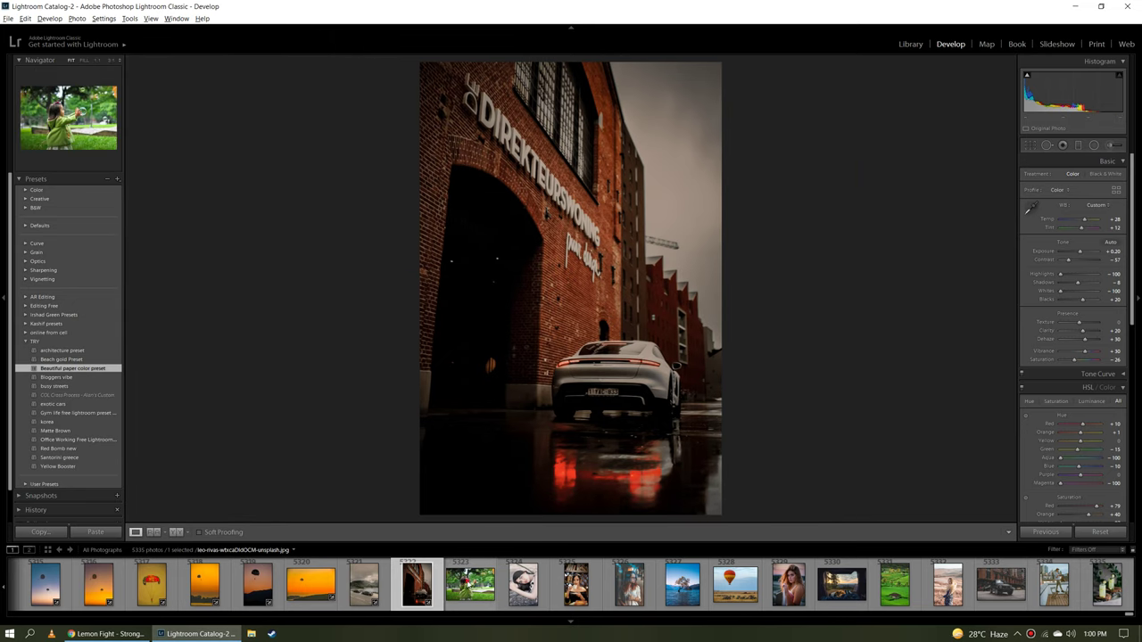
{"action": "left_click", "coordinate": [470, 584]}
Apply the Beautiful paper color preset to the girl-with-bubbles photo and compare Before/After.
{"action": "left_click", "coordinate": [541, 257]}
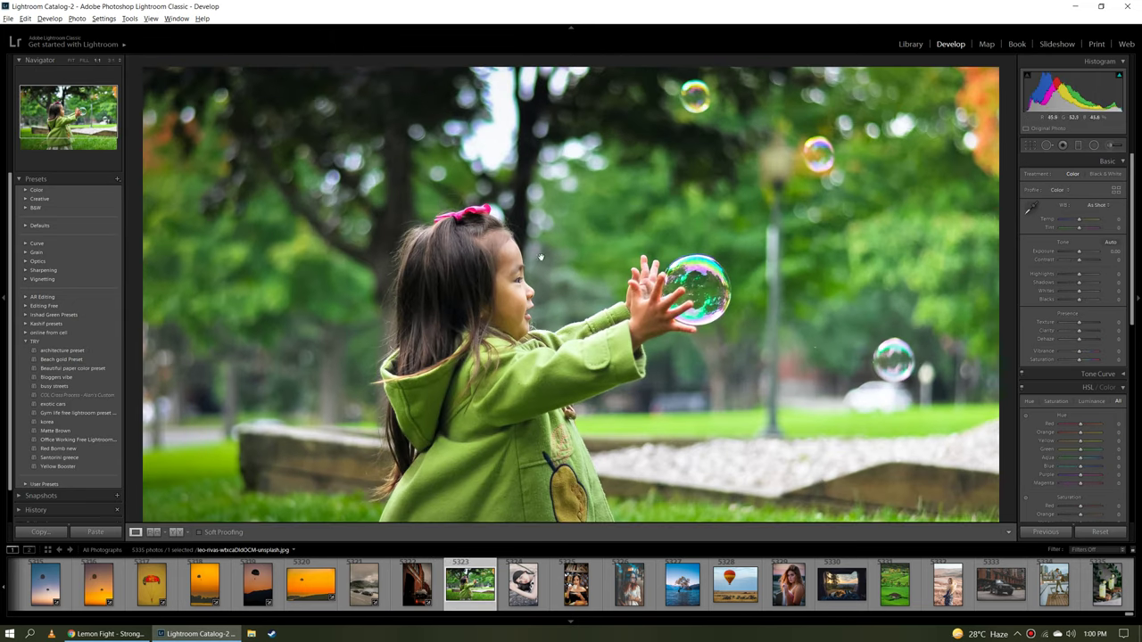
{"action": "left_click", "coordinate": [114, 368]}
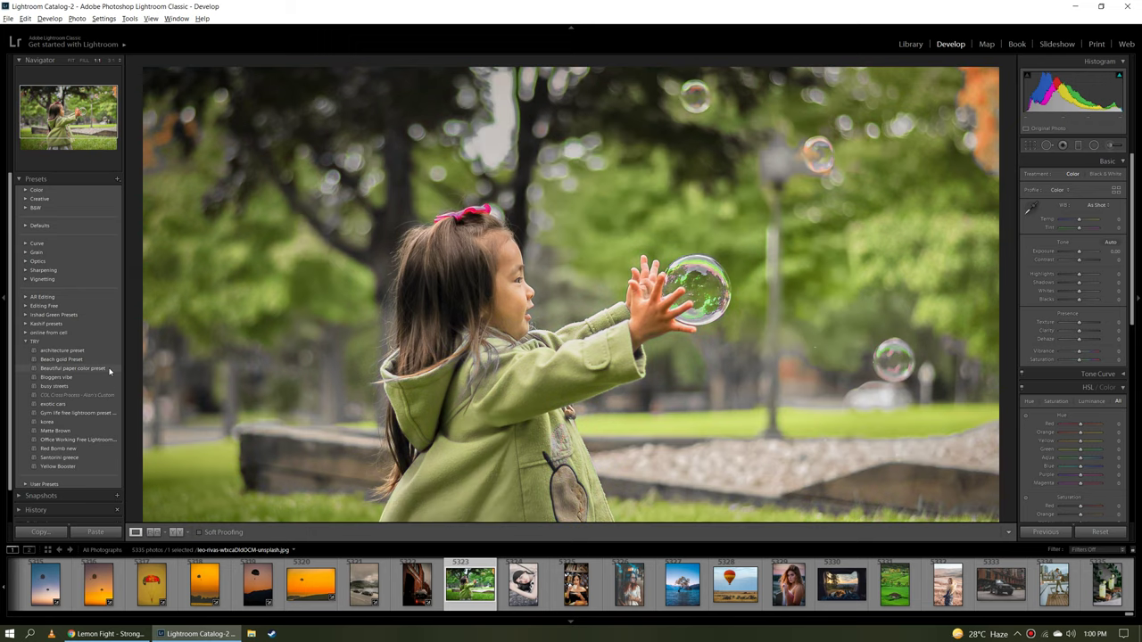
{"action": "left_click", "coordinate": [637, 283]}
{"action": "key", "text": "y"}
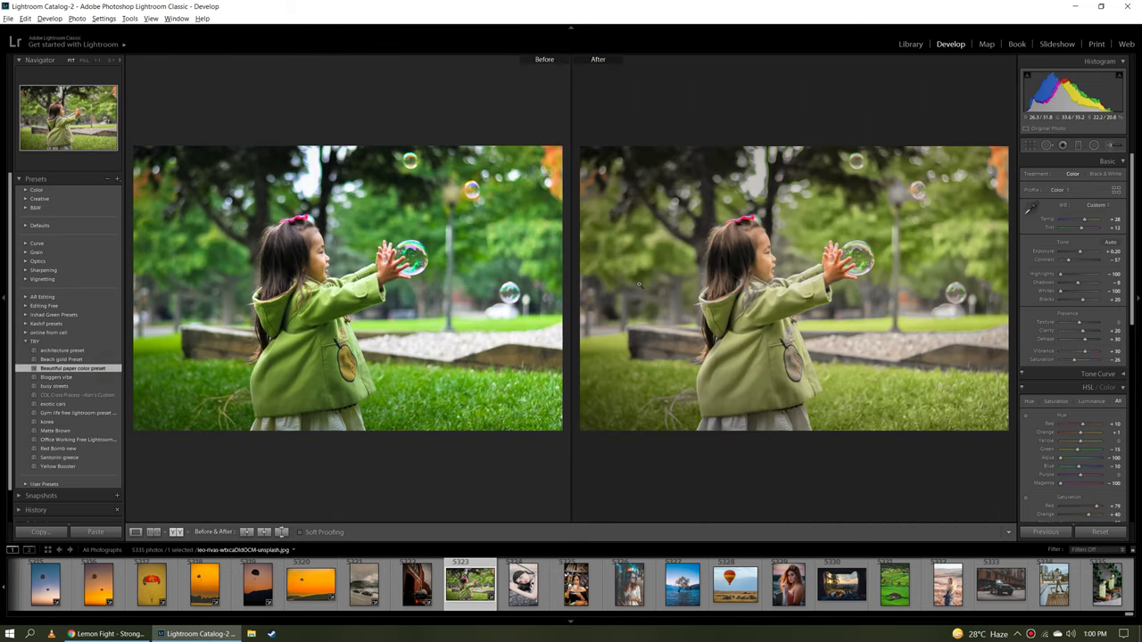
{"action": "key", "text": "y"}
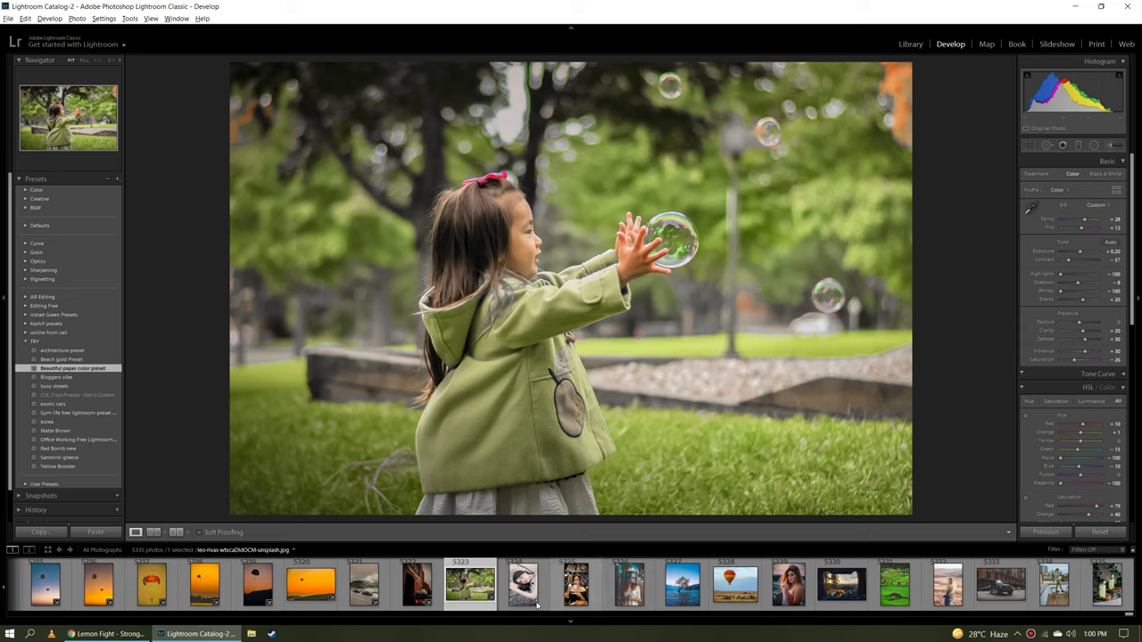
Give the reclining polka-dot-dress woman the Beautiful paper color preset, checking her face at 1:1.
{"action": "left_click", "coordinate": [523, 593]}
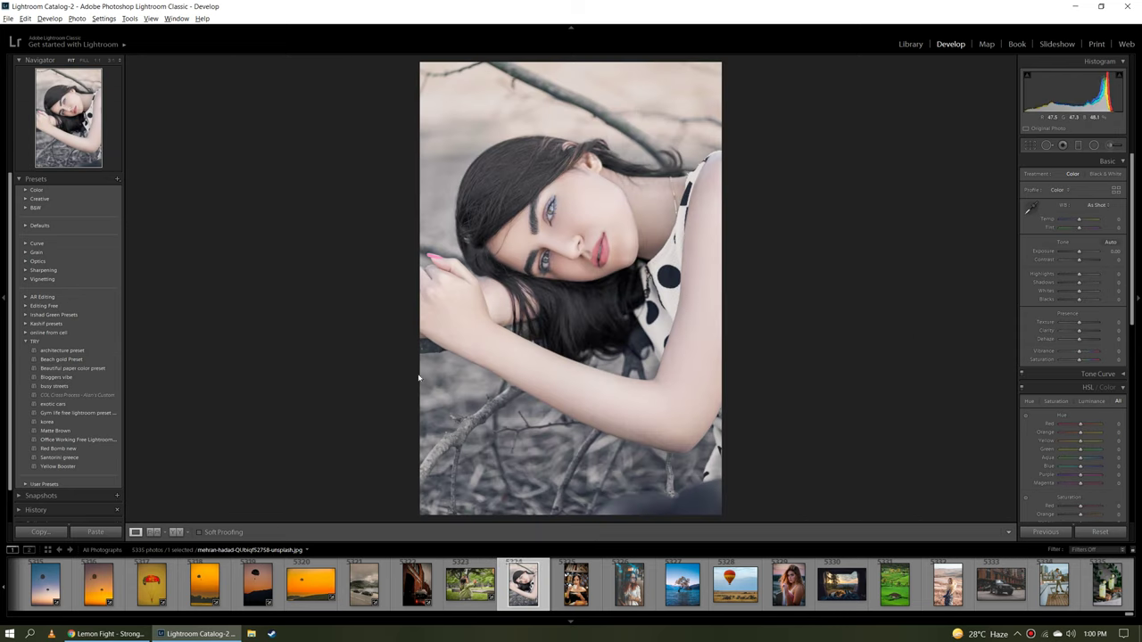
{"action": "left_click", "coordinate": [96, 369]}
{"action": "key", "text": "y"}
{"action": "left_click", "coordinate": [790, 212]}
{"action": "left_click_drag", "start_coordinate": [791, 212], "coordinate": [746, 326]}
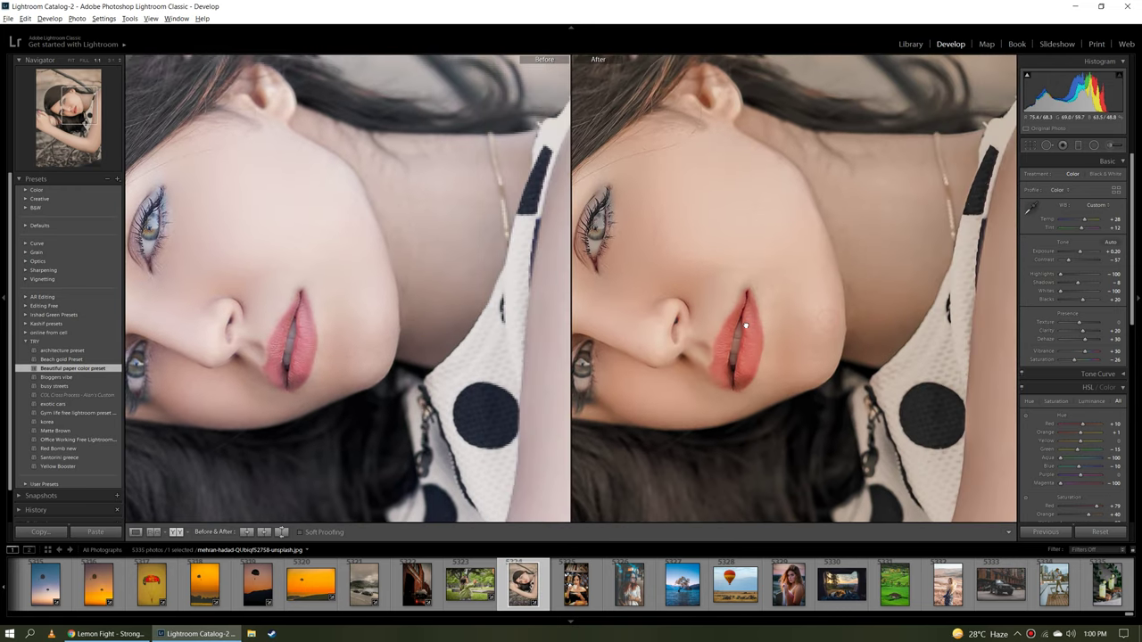
{"action": "key", "text": "y"}
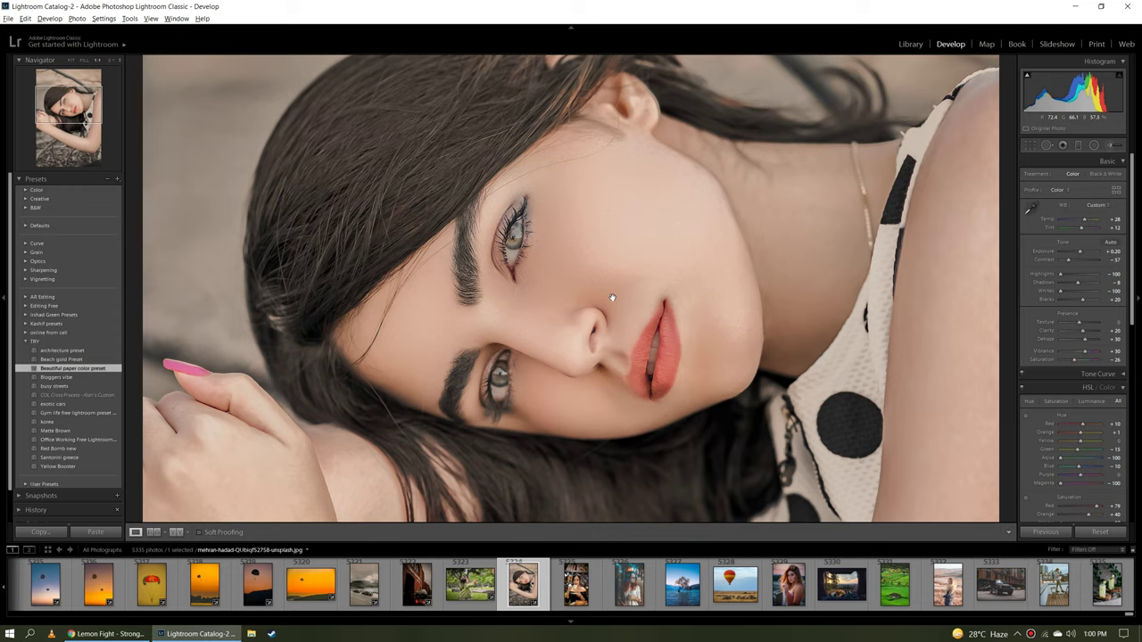
{"action": "left_click", "coordinate": [612, 297]}
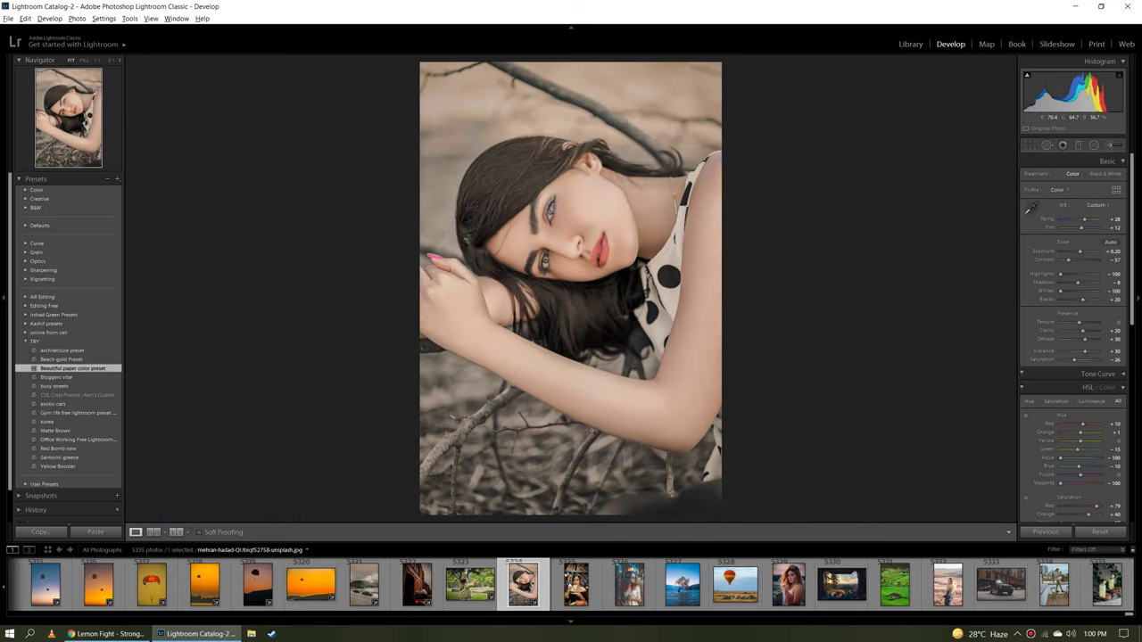
Apply the Beautiful paper color preset to the woman-with-teacup portrait and compare Before/After.
{"action": "left_click", "coordinate": [571, 585]}
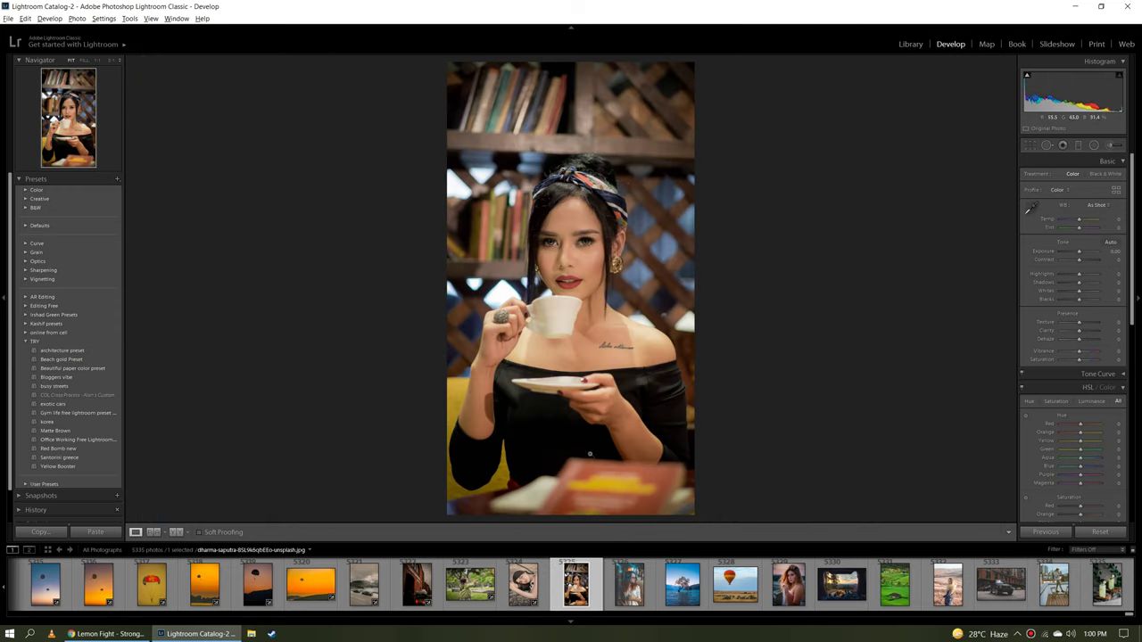
{"action": "left_click", "coordinate": [98, 367]}
{"action": "left_click", "coordinate": [577, 261]}
{"action": "key", "text": "y"}
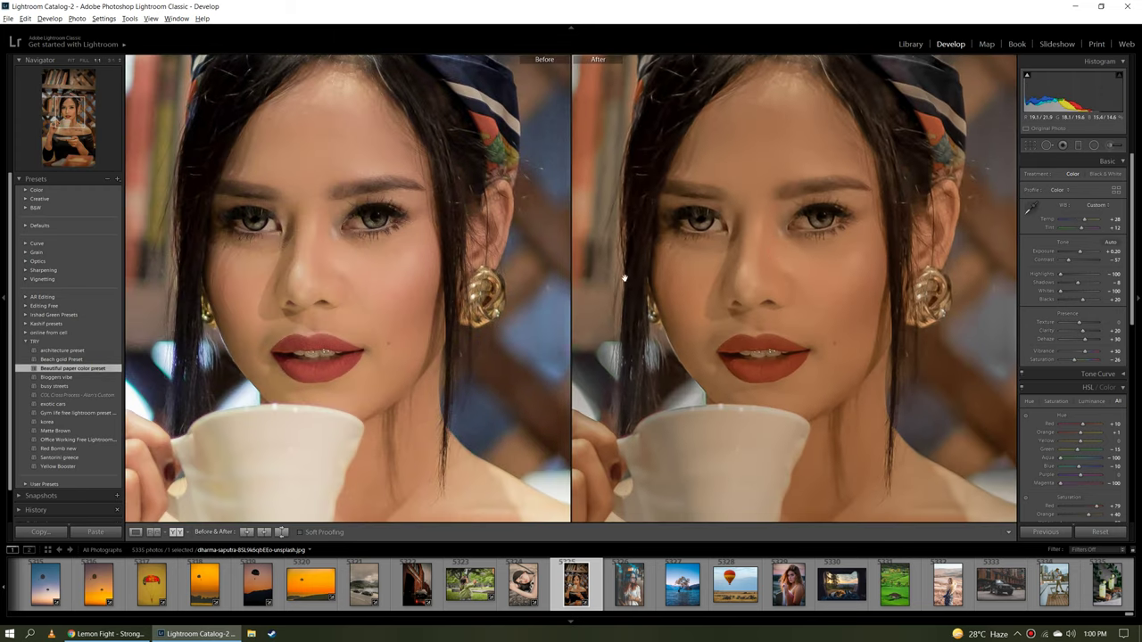
{"action": "left_click", "coordinate": [816, 282]}
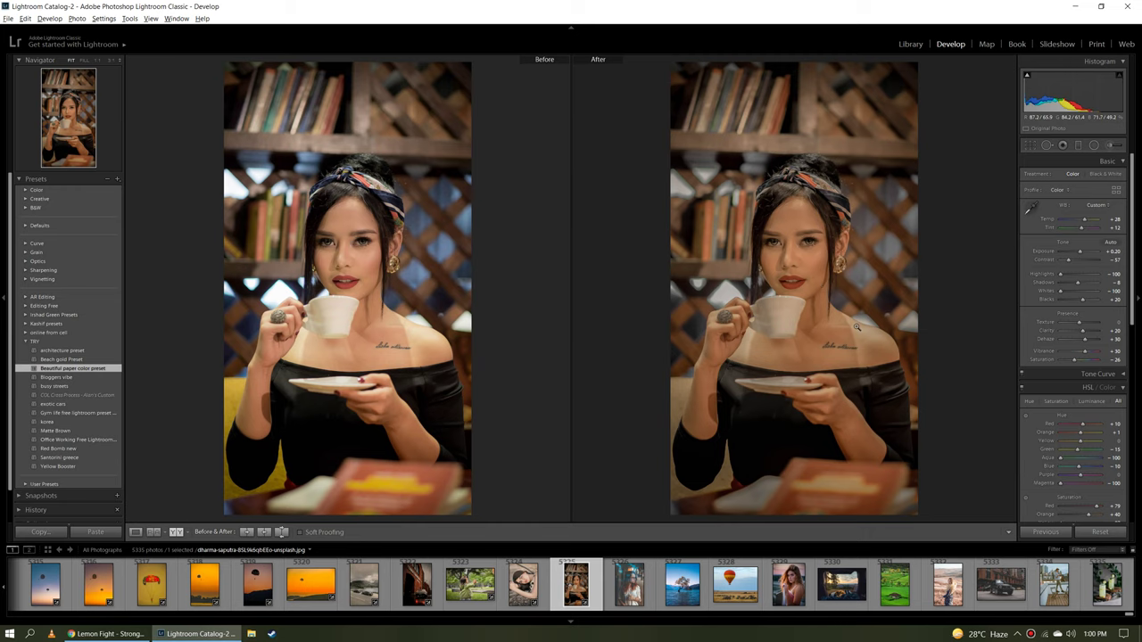
{"action": "key", "text": "y"}
Apply the Beautiful paper color preset to the red-haired woman in glasses and compare Before/After.
{"action": "left_click", "coordinate": [629, 589]}
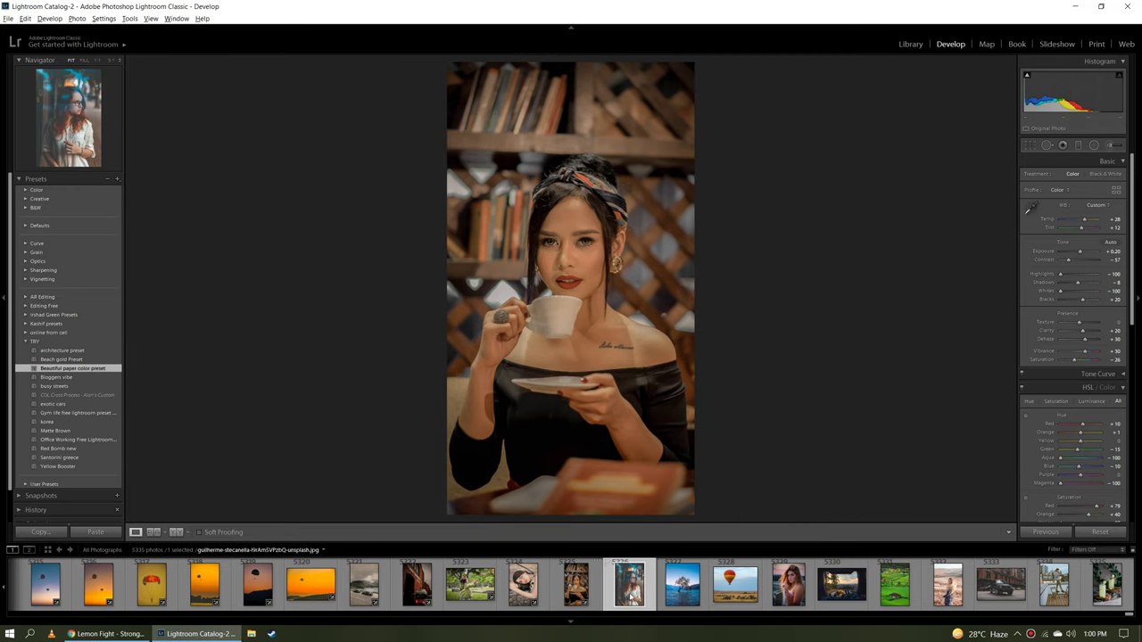
{"action": "left_click", "coordinate": [616, 252]}
{"action": "left_click_drag", "start_coordinate": [616, 252], "coordinate": [612, 292]}
{"action": "left_click", "coordinate": [103, 368]}
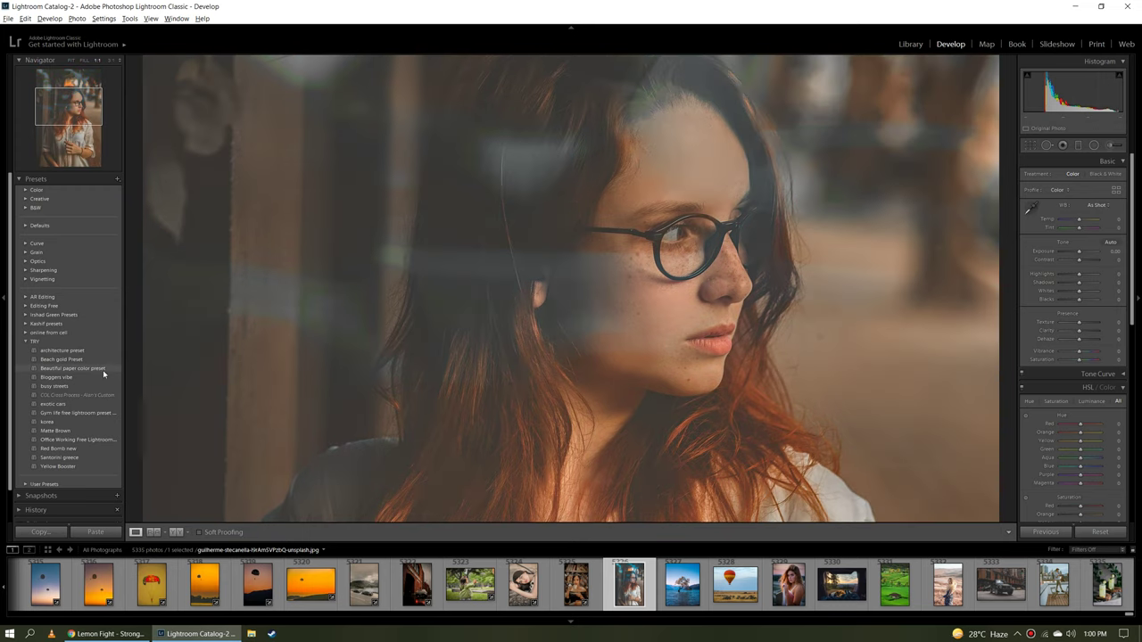
{"action": "key", "text": "y"}
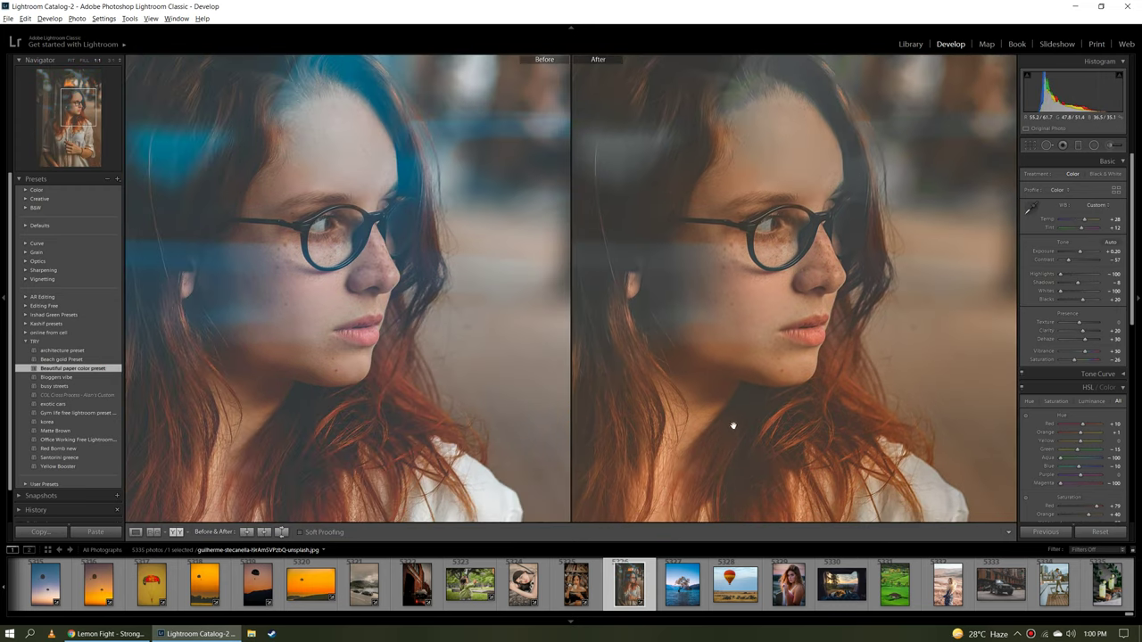
{"action": "key", "text": "y"}
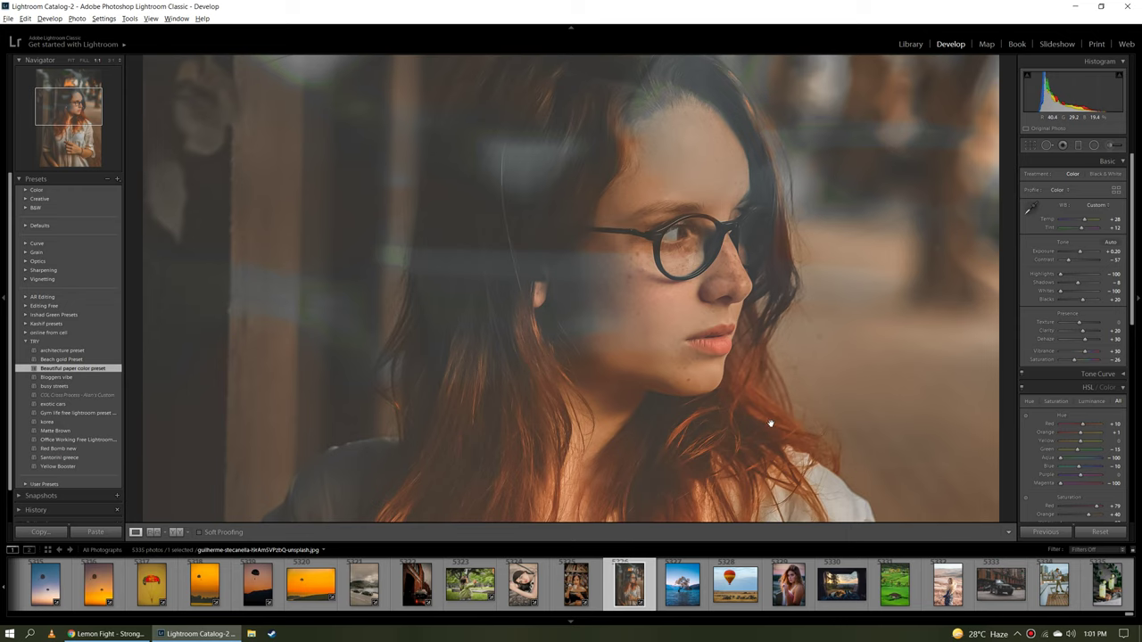
{"action": "left_click", "coordinate": [770, 423]}
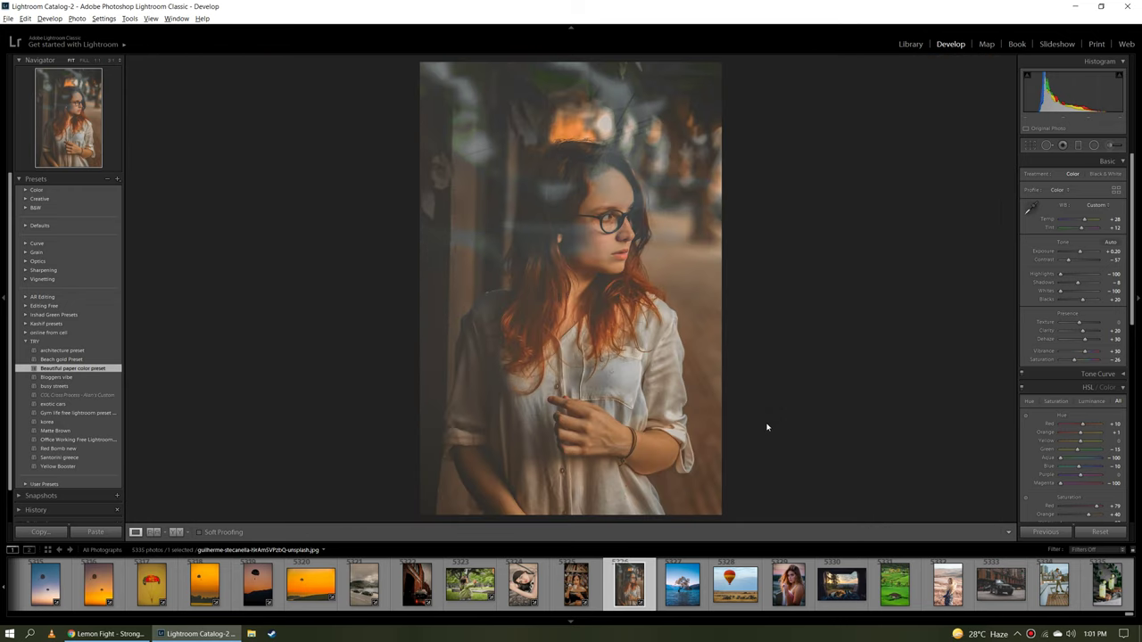
{"action": "key", "text": "y"}
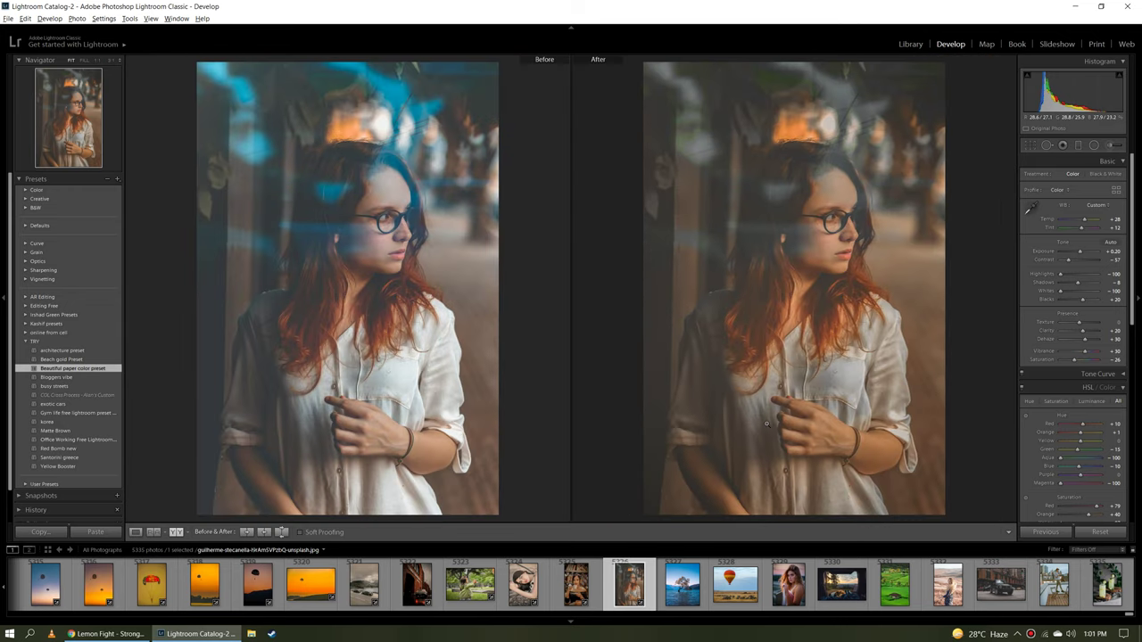
Apply the Beautiful paper color preset to the lone-tree lake photo and inspect it at full size.
{"action": "left_click", "coordinate": [683, 585]}
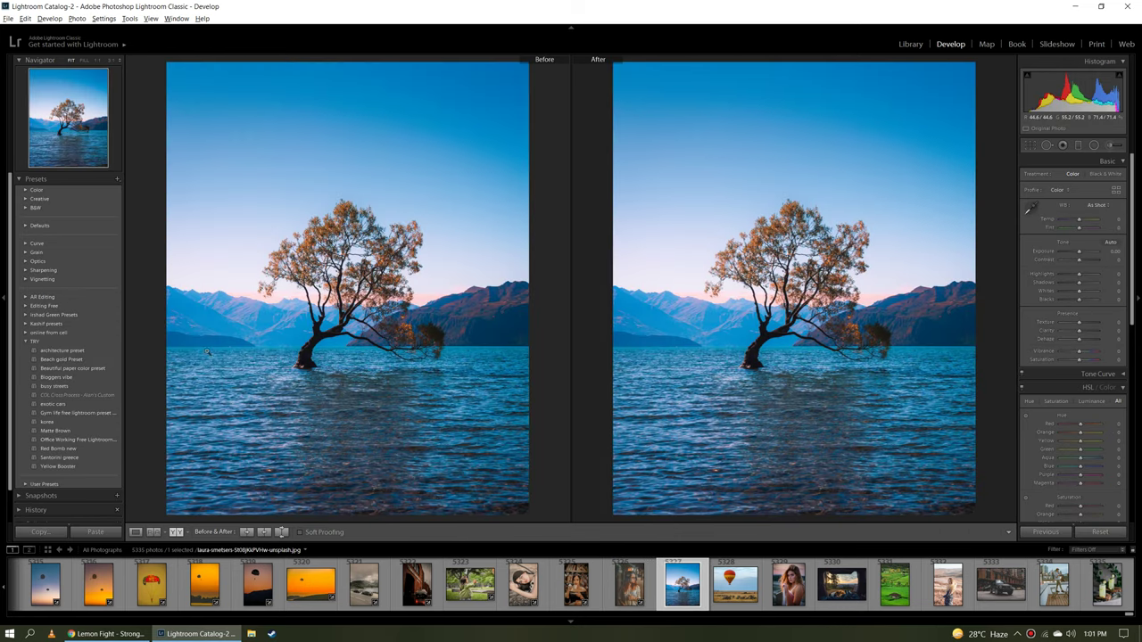
{"action": "left_click", "coordinate": [90, 369]}
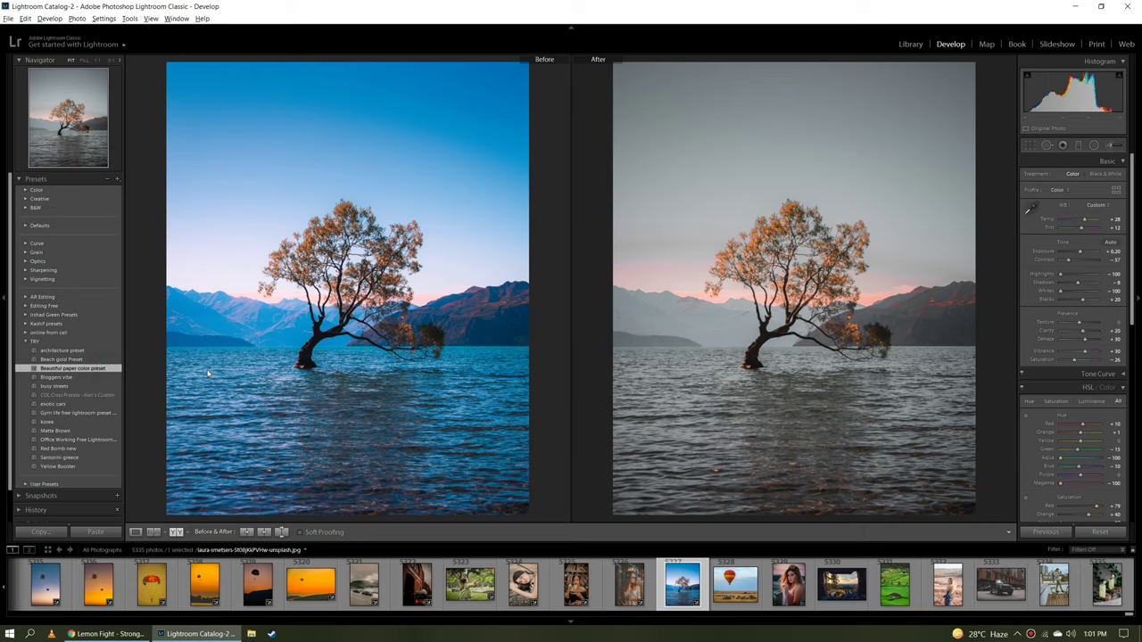
{"action": "key", "text": "y"}
{"action": "left_click", "coordinate": [538, 299]}
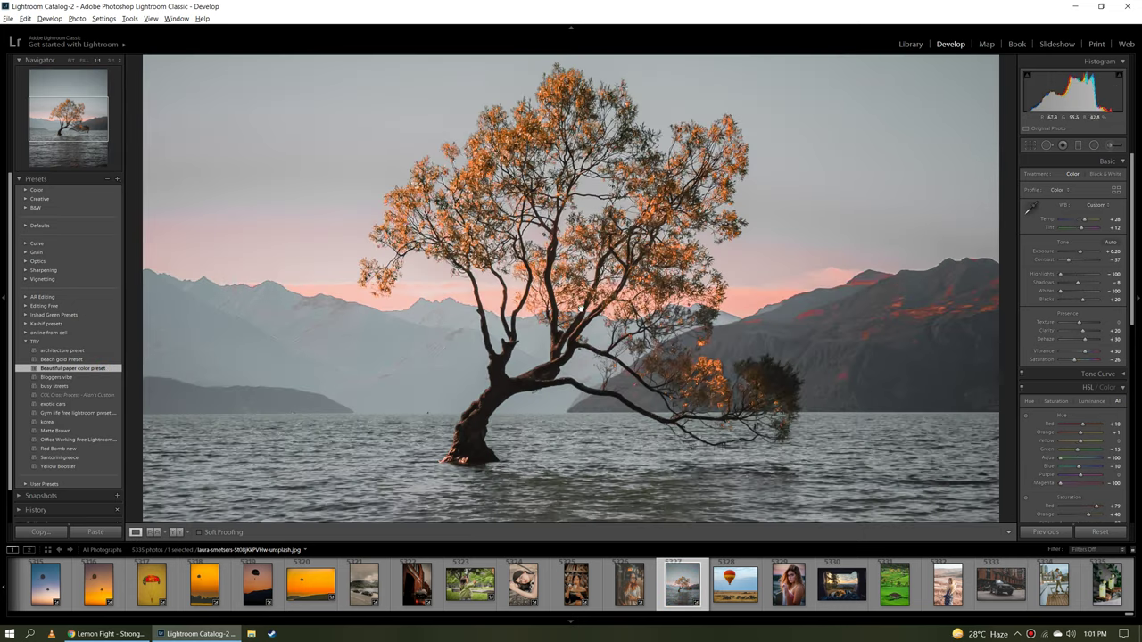
{"action": "left_click", "coordinate": [659, 345]}
Apply the Beautiful paper color preset to the hot-air balloon photo and compare Before/After.
{"action": "left_click", "coordinate": [730, 585]}
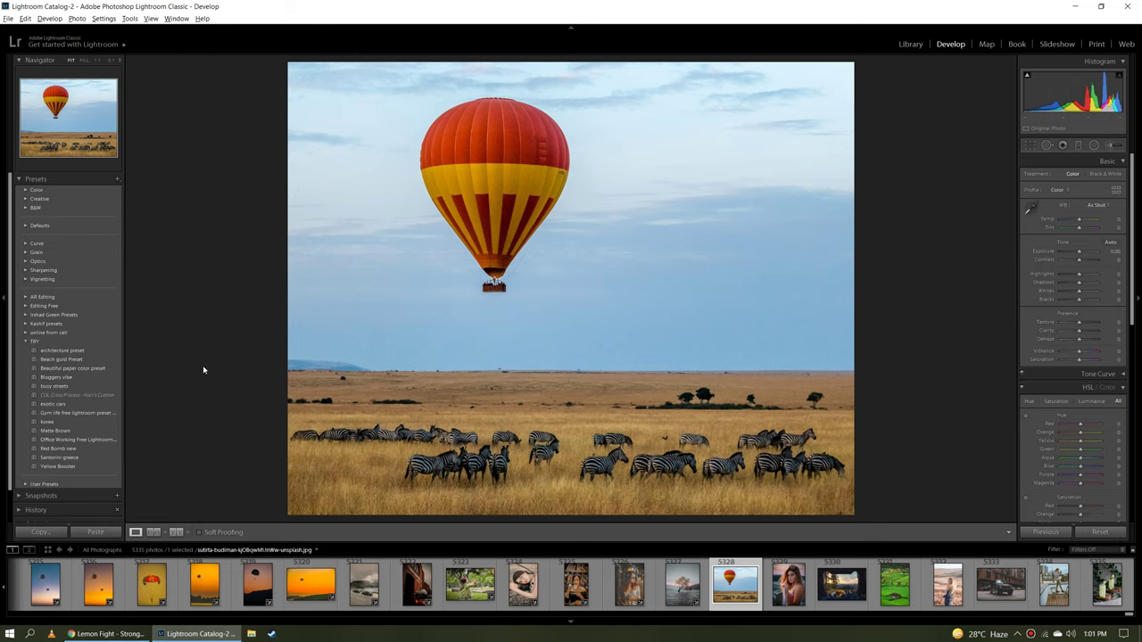
{"action": "left_click", "coordinate": [108, 369]}
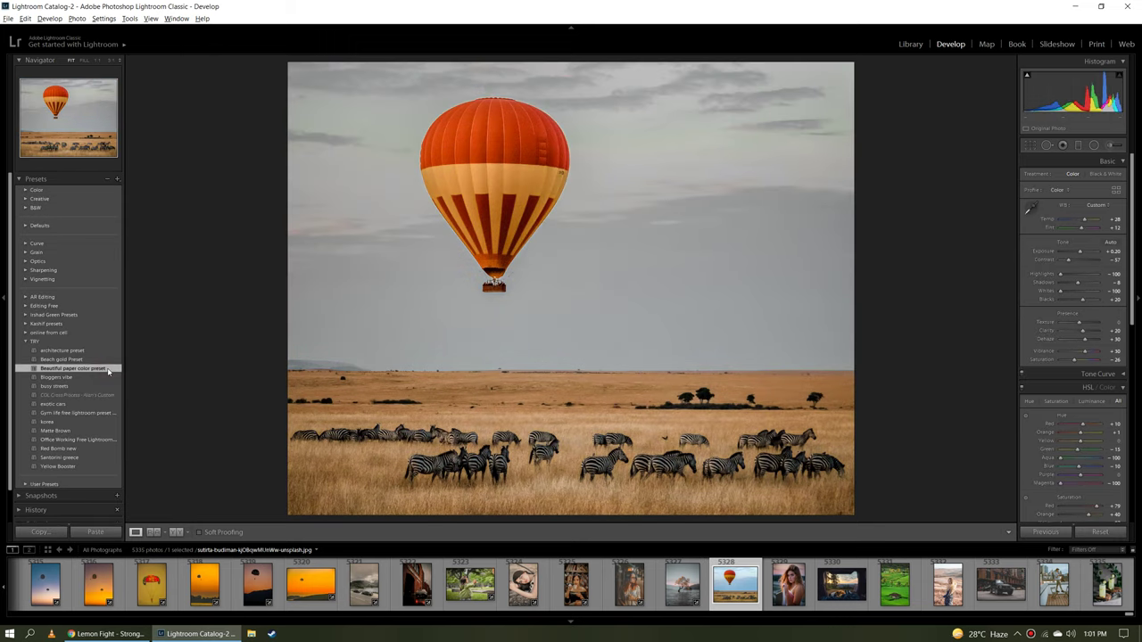
{"action": "key", "text": "y"}
{"action": "mouse_move", "coordinate": [773, 279]}
{"action": "left_mouse_down"}
{"action": "mouse_move", "coordinate": [739, 176]}
{"action": "mouse_move", "coordinate": [830, 275]}
{"action": "left_mouse_up"}
{"action": "key", "text": "y"}
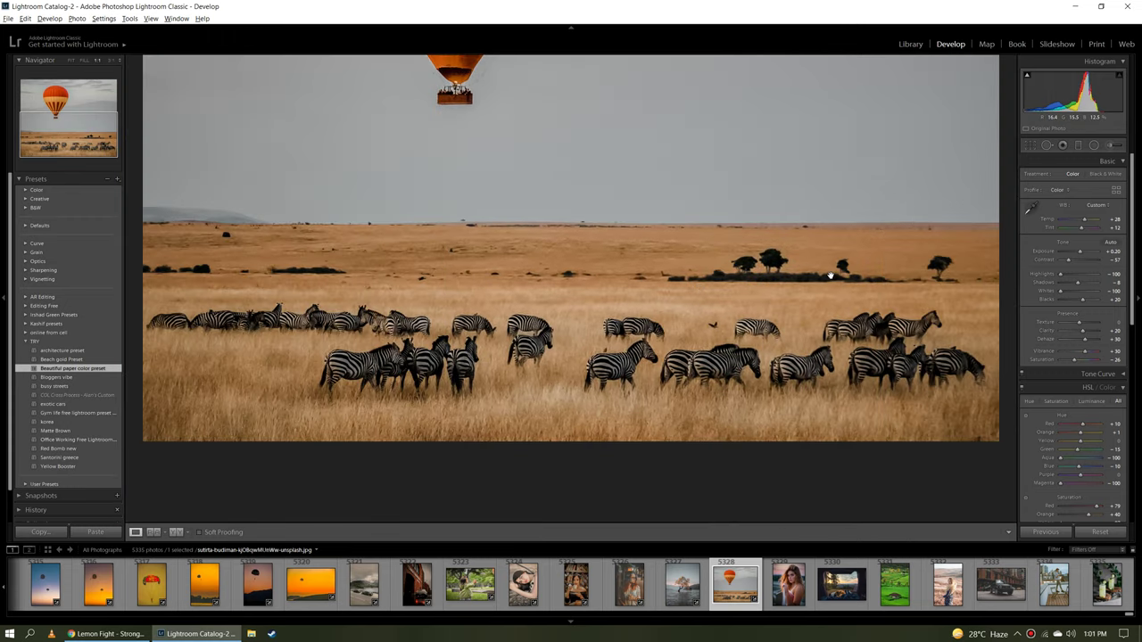
{"action": "left_click", "coordinate": [680, 355]}
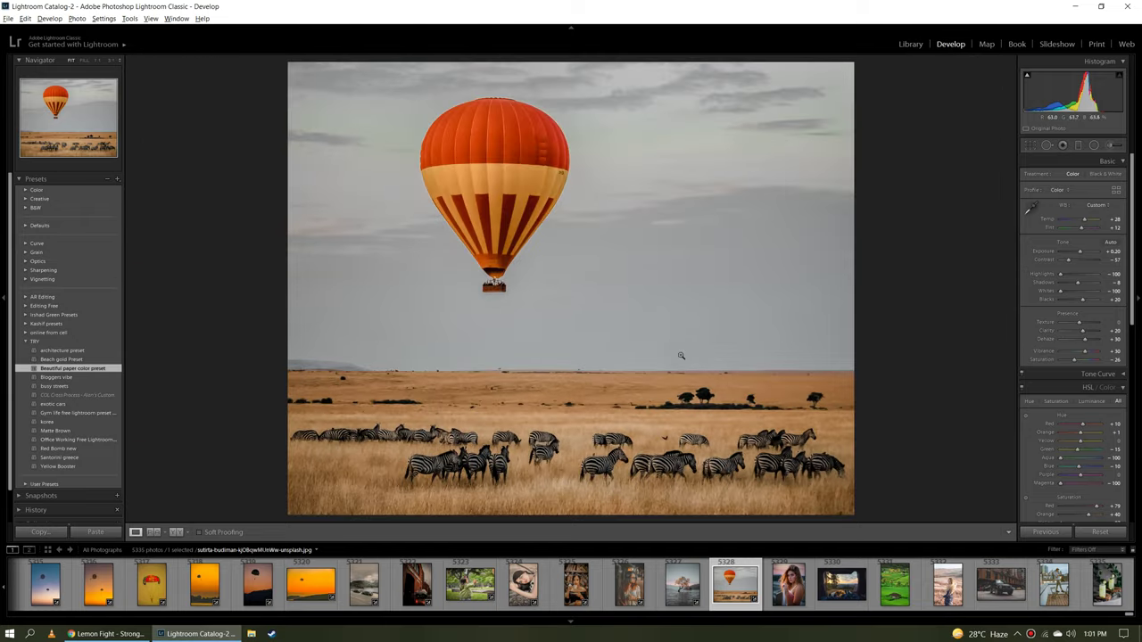
{"action": "left_click", "coordinate": [782, 597]}
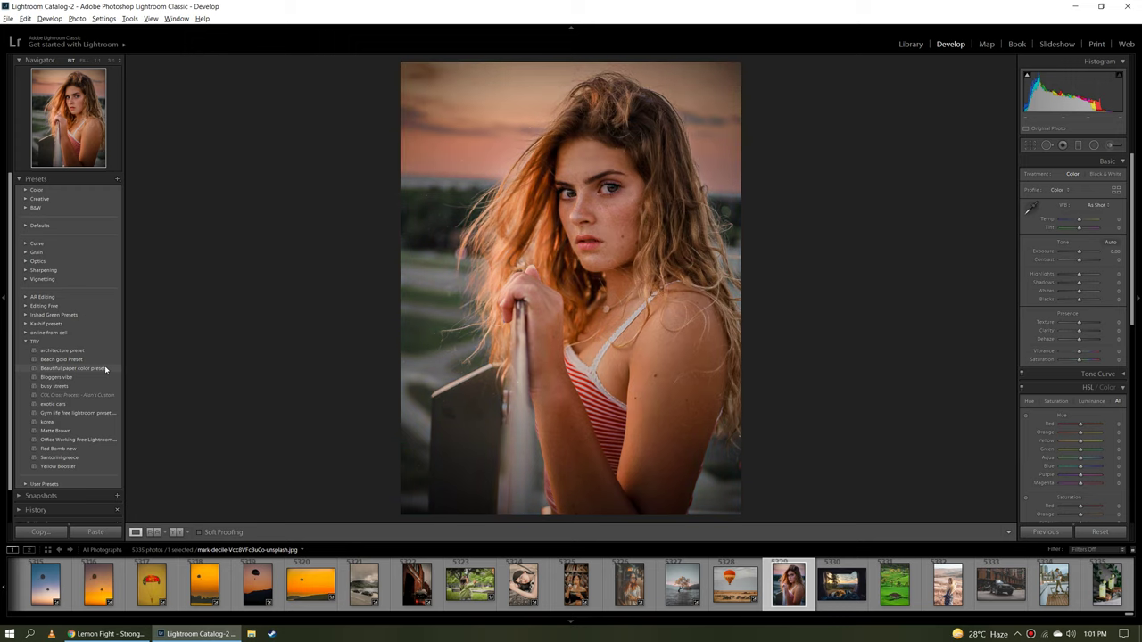
Apply the Beautiful paper color preset to the sunset girl portrait and compare Before/After.
{"action": "left_click", "coordinate": [73, 369]}
{"action": "key", "text": "y"}
{"action": "left_click", "coordinate": [830, 383]}
{"action": "left_click_drag", "start_coordinate": [843, 222], "coordinate": [832, 278]}
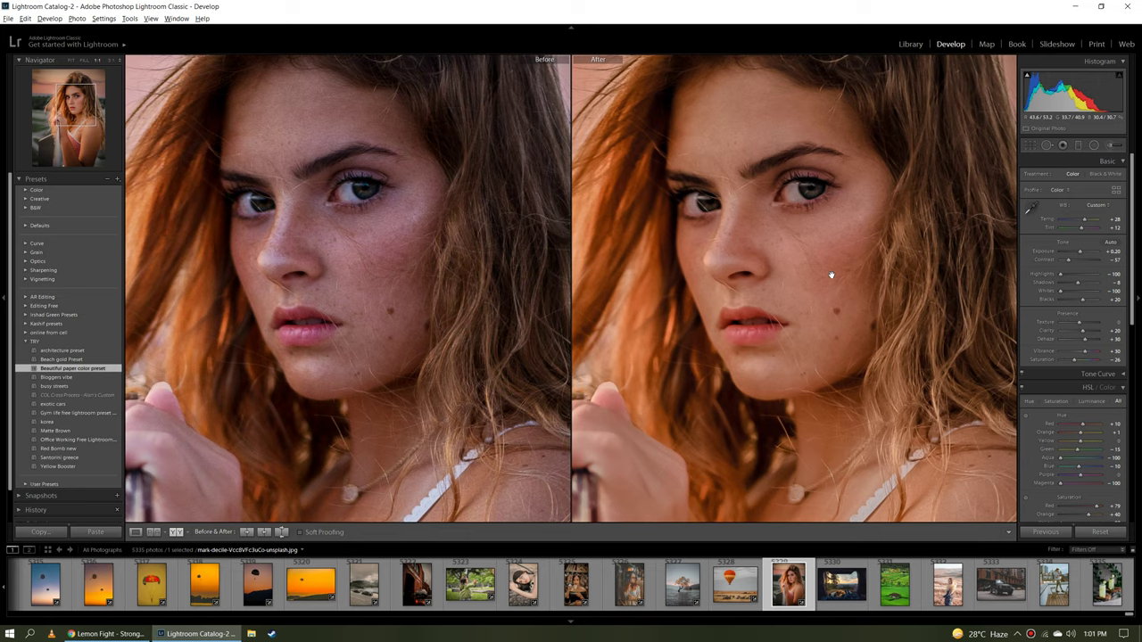
{"action": "left_click", "coordinate": [831, 274]}
{"action": "key", "text": "y"}
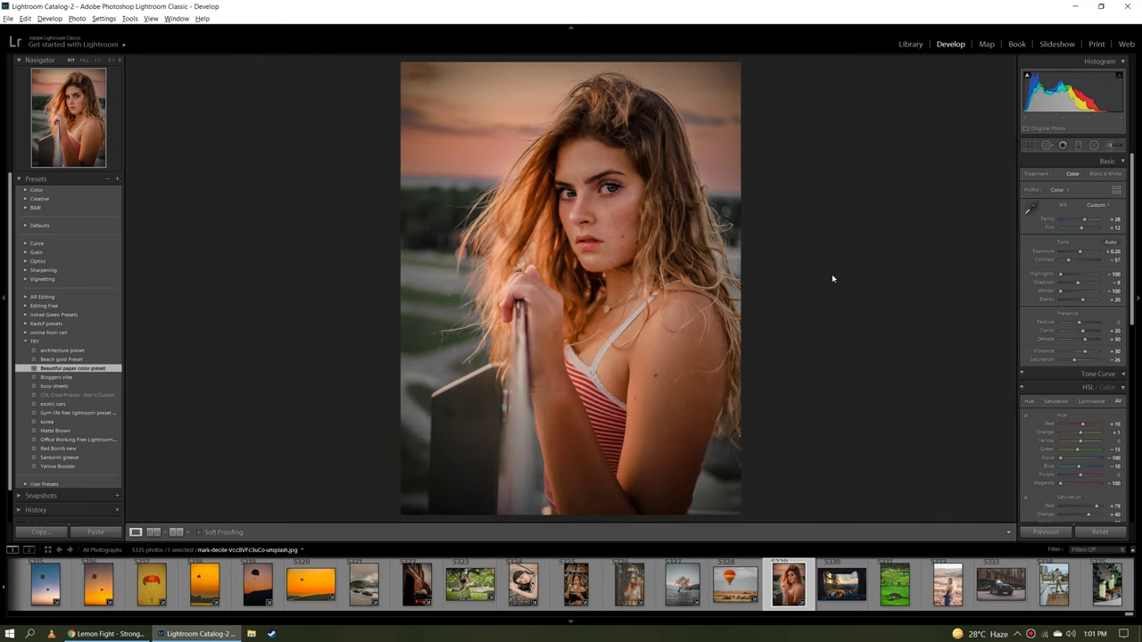
Apply the Beautiful paper color preset to the camping photo with the dog and compare Before/After.
{"action": "left_click", "coordinate": [821, 581]}
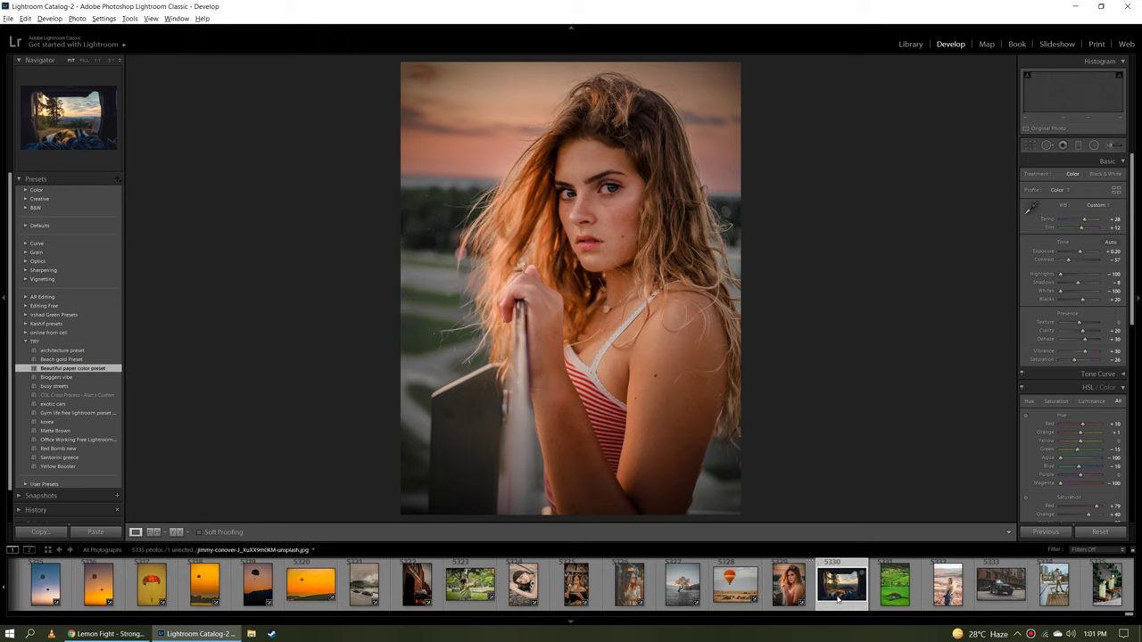
{"action": "left_click", "coordinate": [103, 369]}
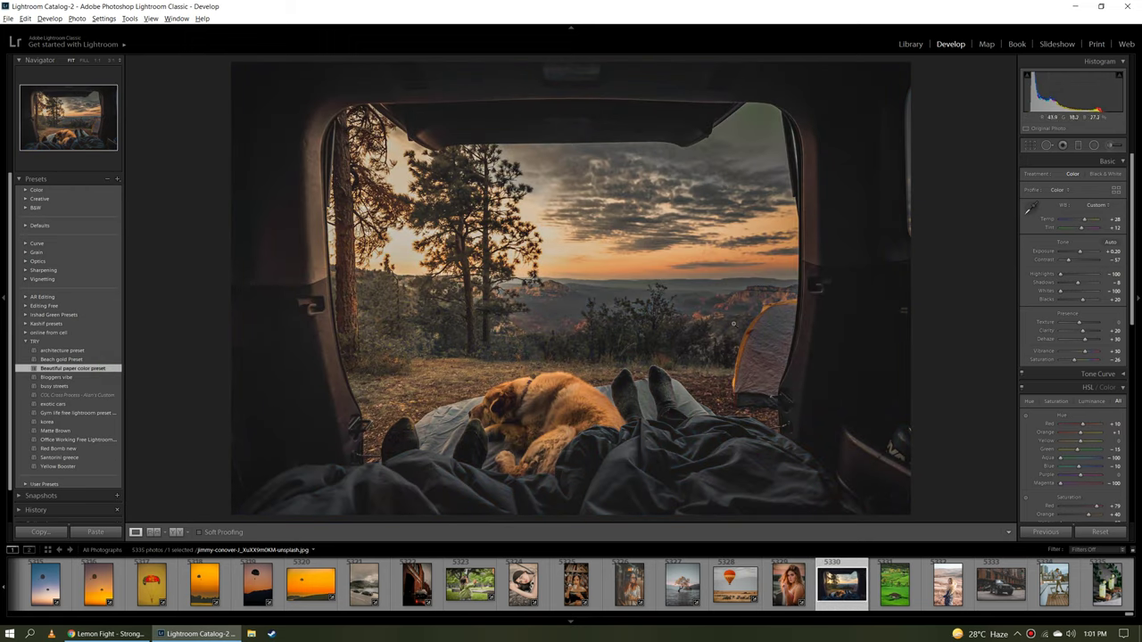
{"action": "key", "text": "y"}
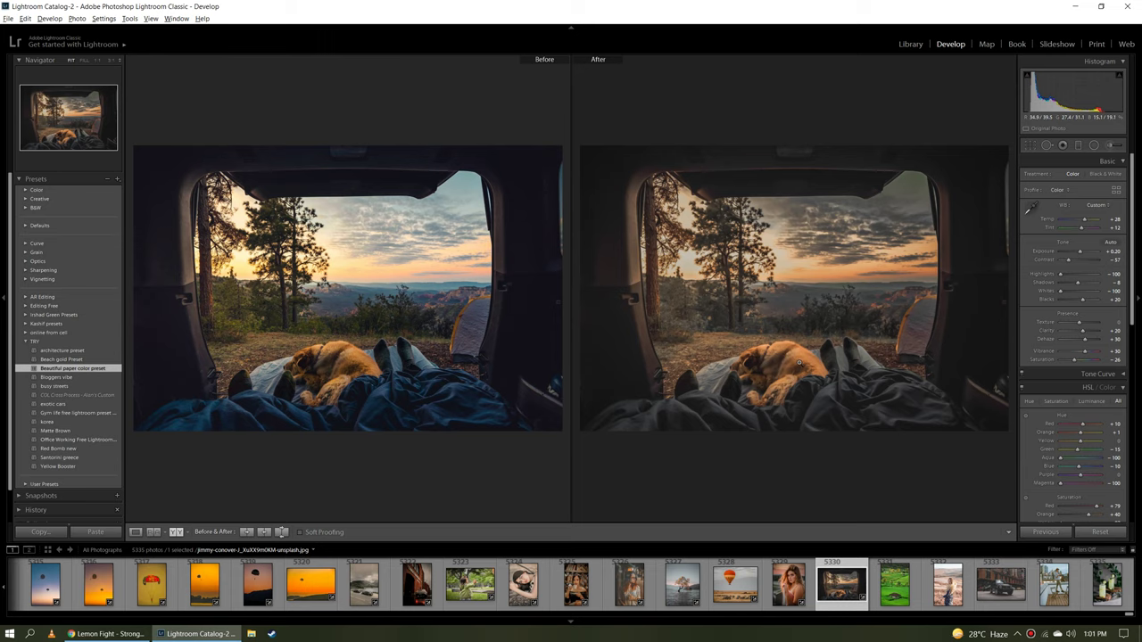
{"action": "key", "text": "y"}
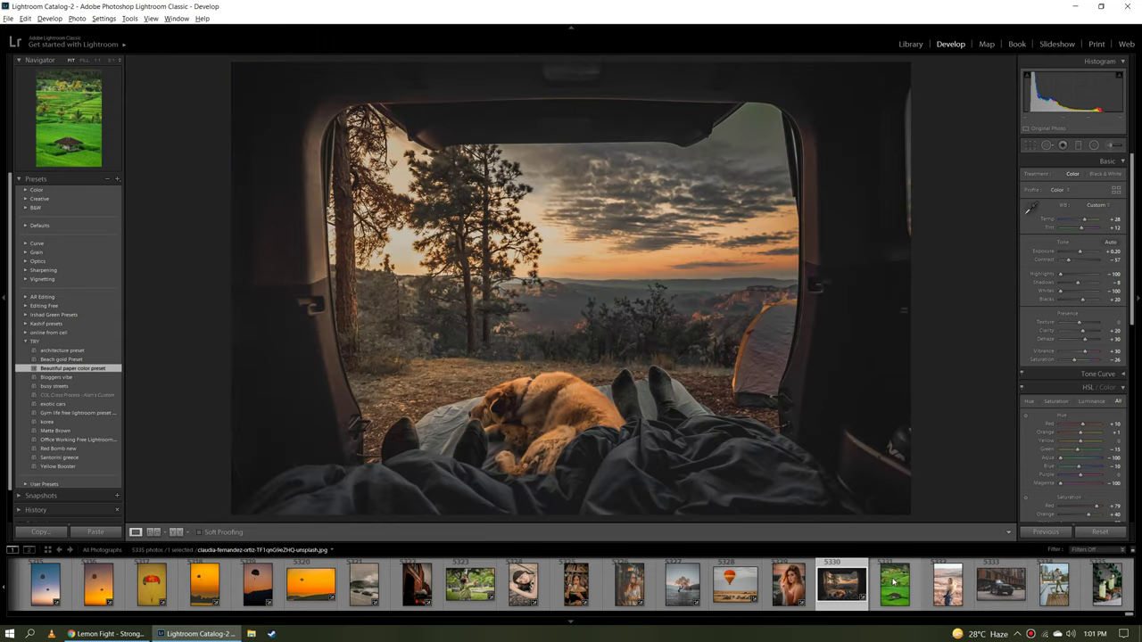
{"action": "left_click", "coordinate": [893, 582]}
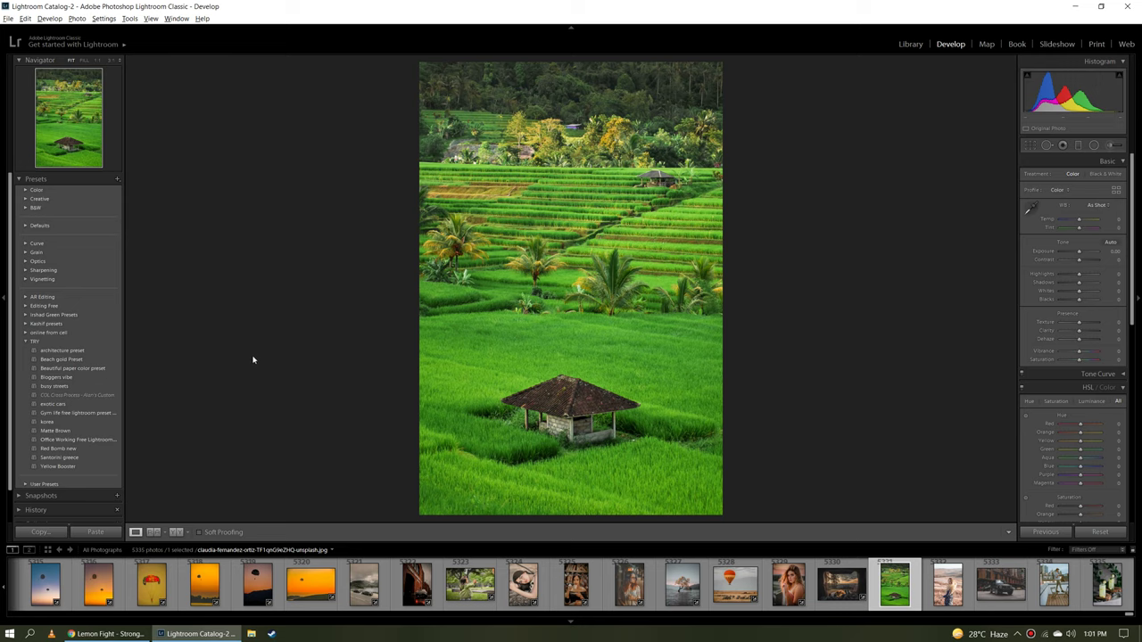
Apply the Beautiful paper color preset to the rice terrace photo and compare Before/After.
{"action": "left_click", "coordinate": [97, 370]}
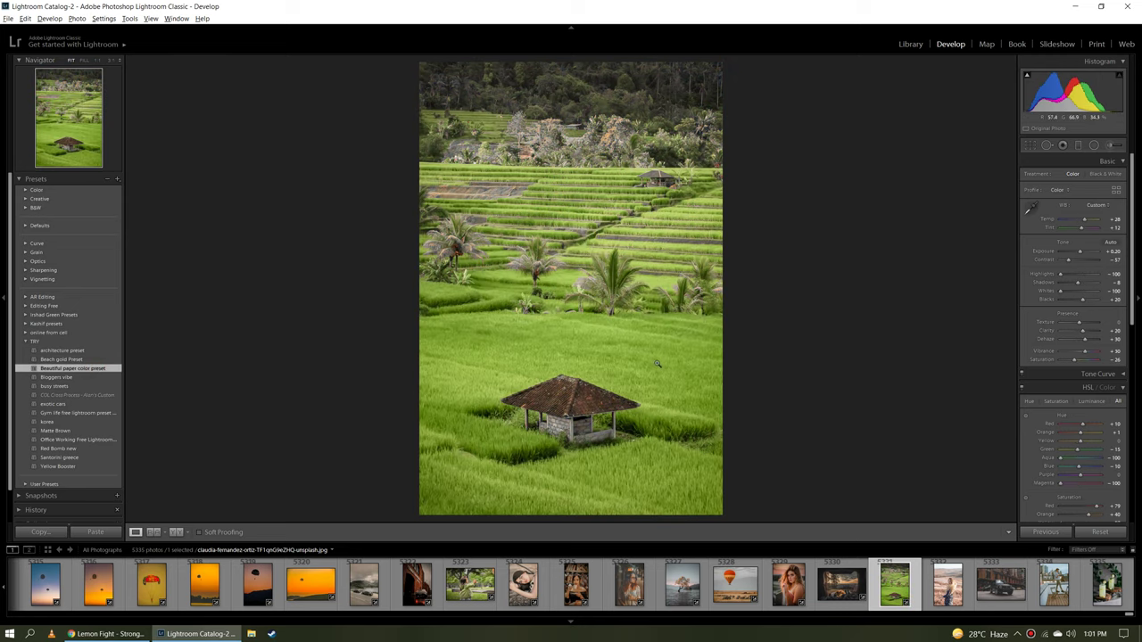
{"action": "key", "text": "y"}
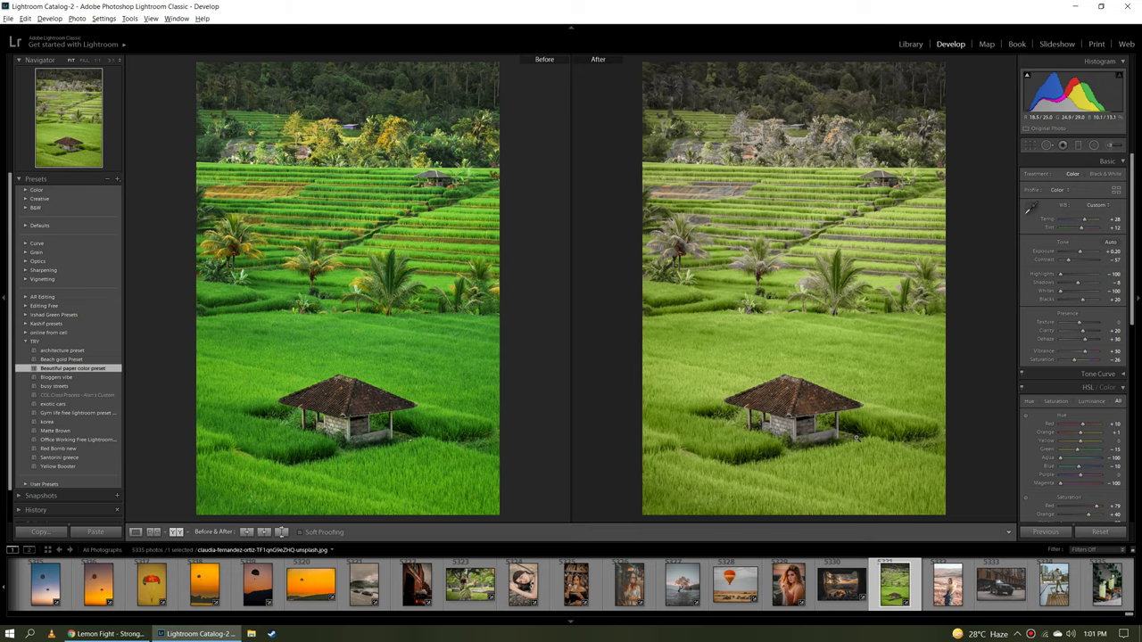
{"action": "key", "text": "y"}
Apply the Beautiful paper color preset to the woman-in-field photo and compare Before/After.
{"action": "left_click", "coordinate": [946, 585]}
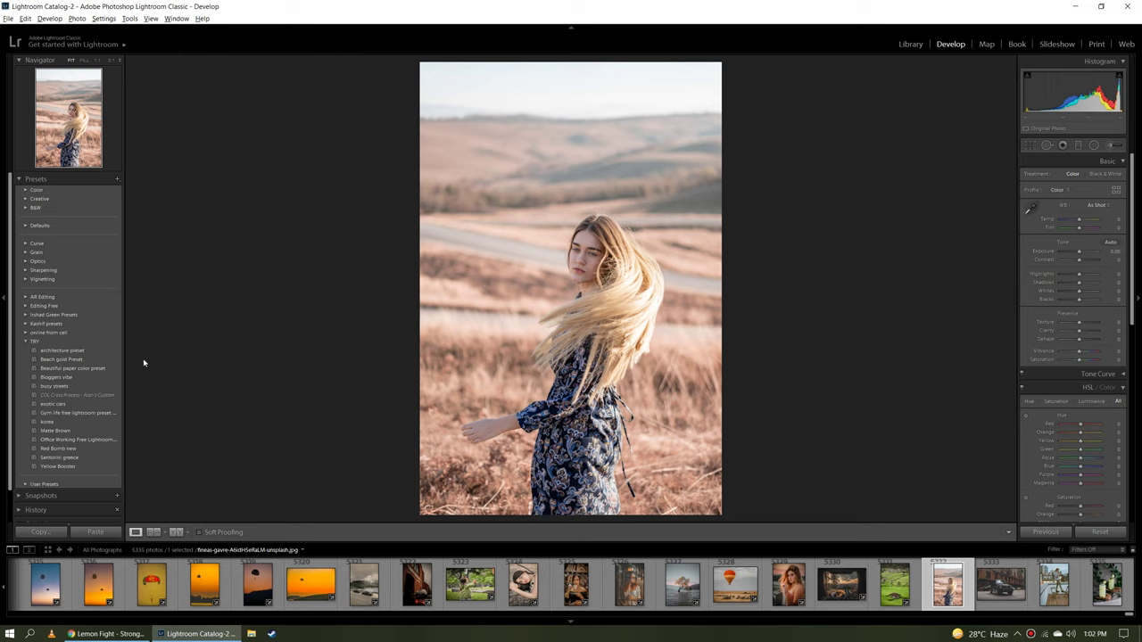
{"action": "left_click", "coordinate": [101, 369]}
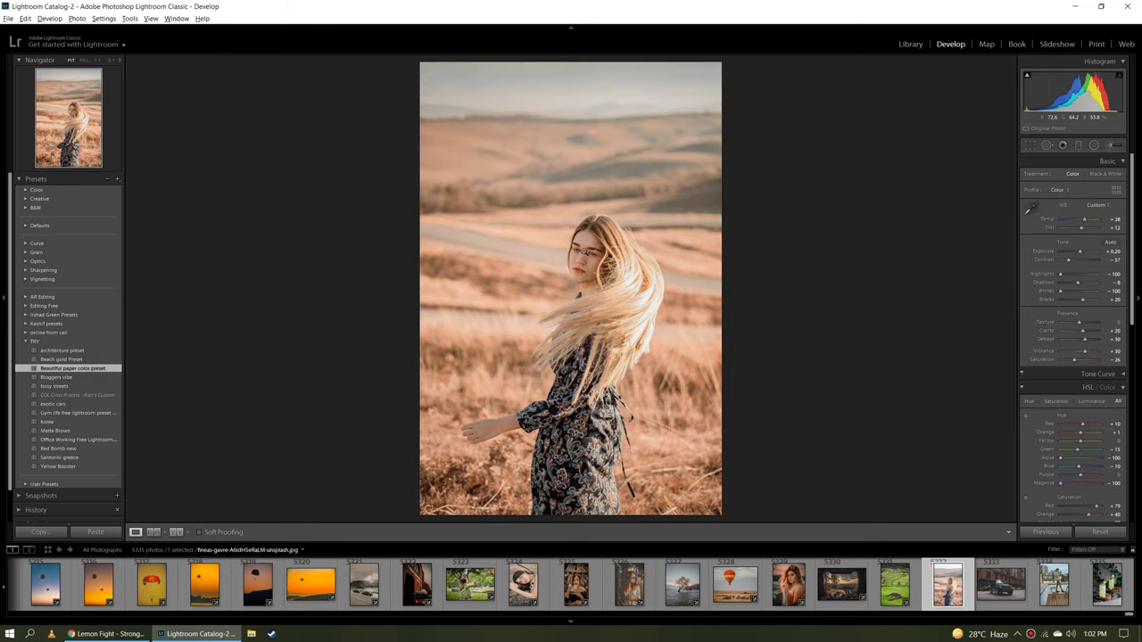
{"action": "left_click", "coordinate": [616, 264]}
{"action": "key", "text": "y"}
{"action": "left_click_drag", "start_coordinate": [755, 387], "coordinate": [721, 255]}
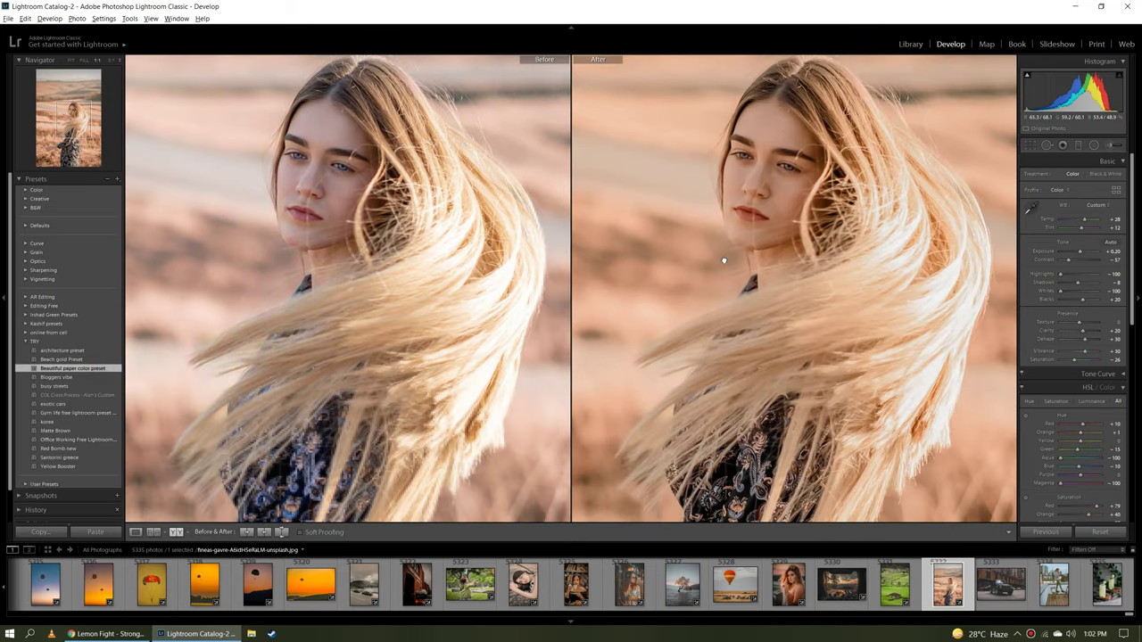
{"action": "key", "text": "y"}
{"action": "key", "text": "z"}
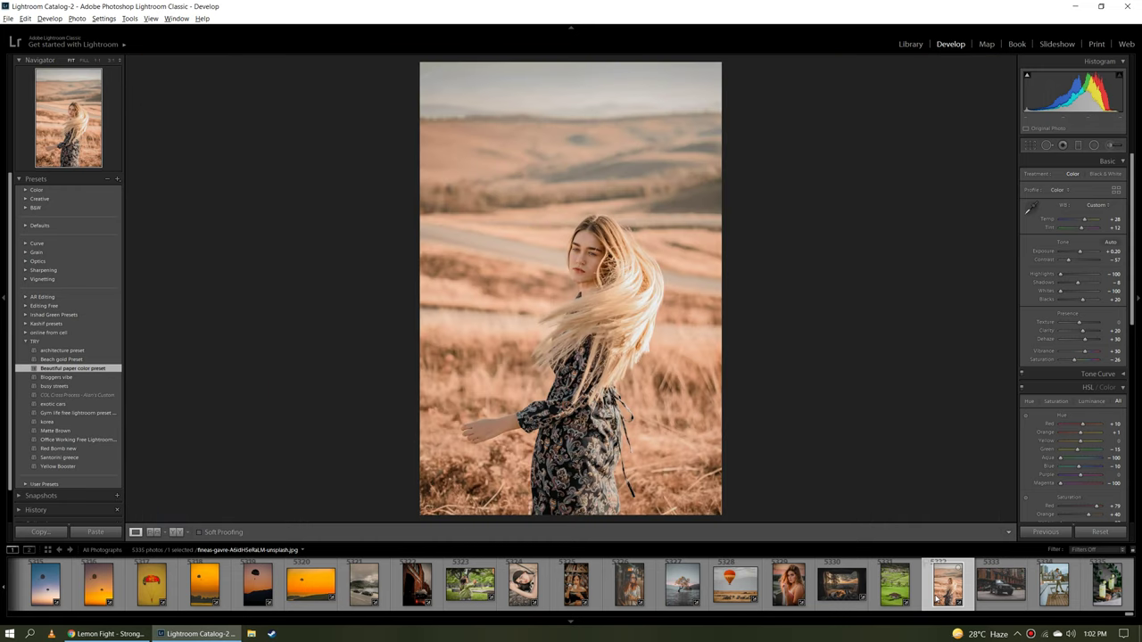
{"action": "left_click", "coordinate": [1000, 588]}
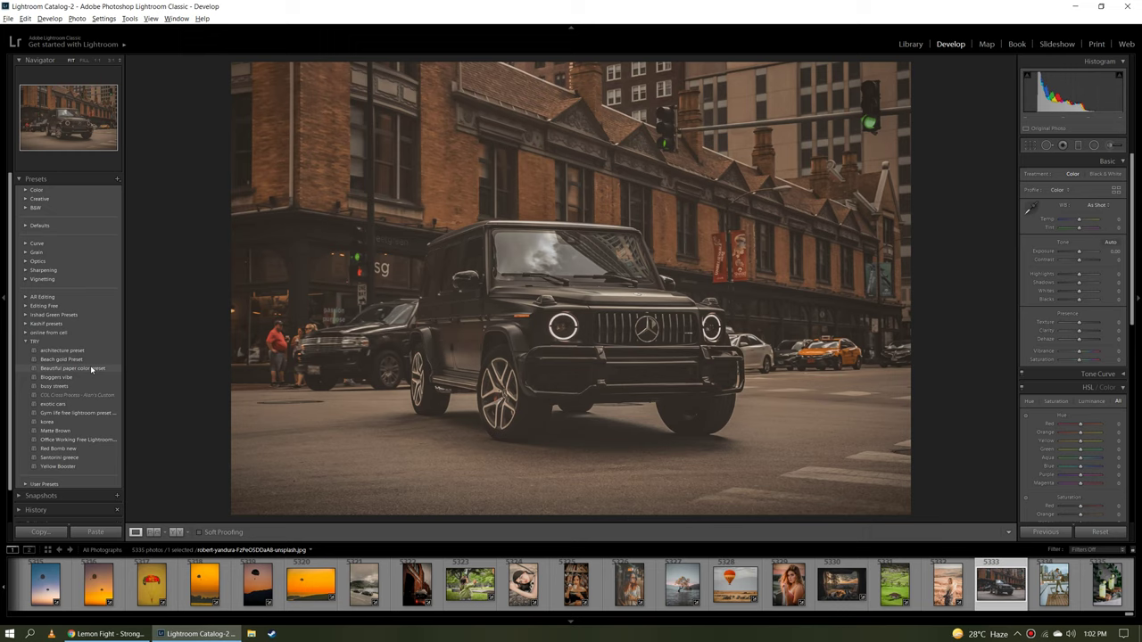
Apply the Beautiful paper color preset to the black Mercedes photo and compare Before/After.
{"action": "left_click", "coordinate": [94, 367]}
{"action": "key", "text": "y"}
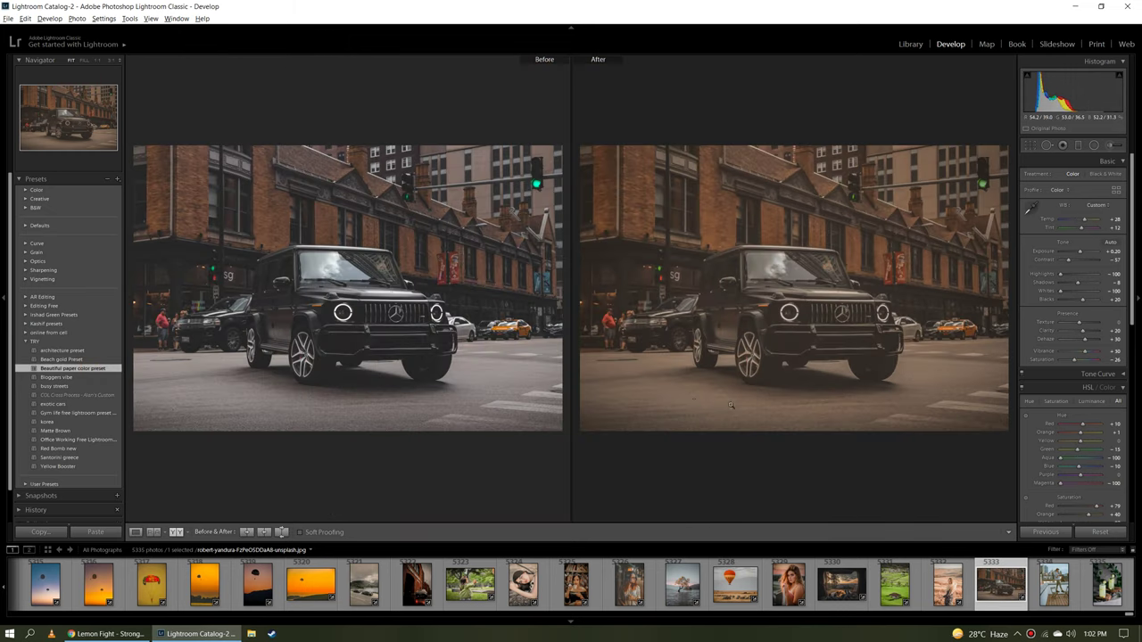
{"action": "left_click_drag", "start_coordinate": [792, 323], "coordinate": [602, 308]}
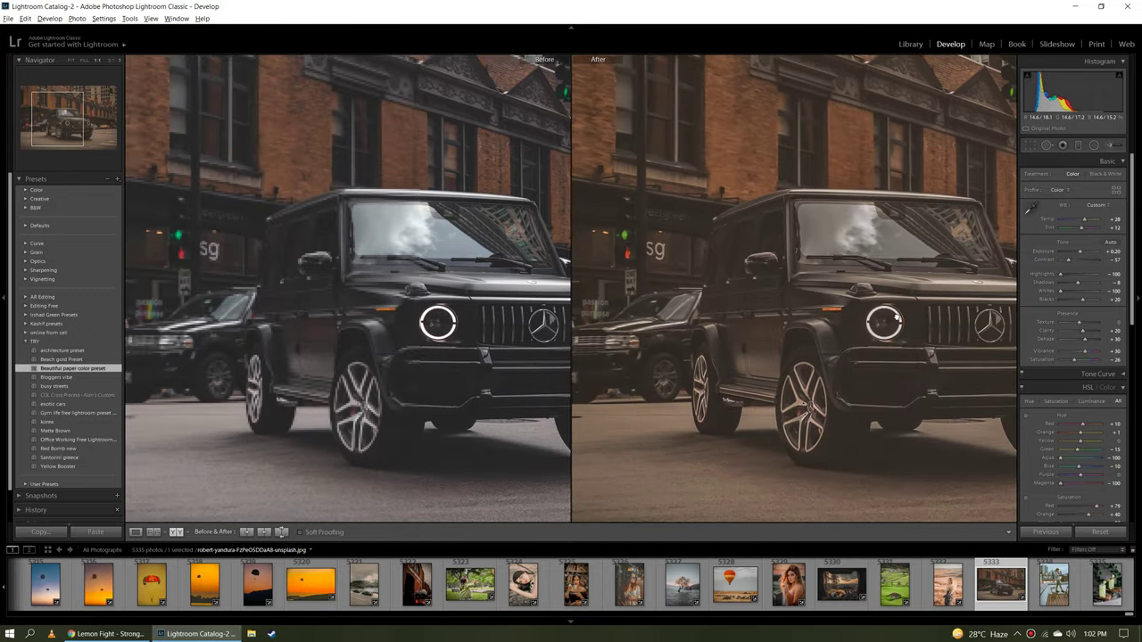
{"action": "left_click_drag", "start_coordinate": [602, 308], "coordinate": [808, 305]}
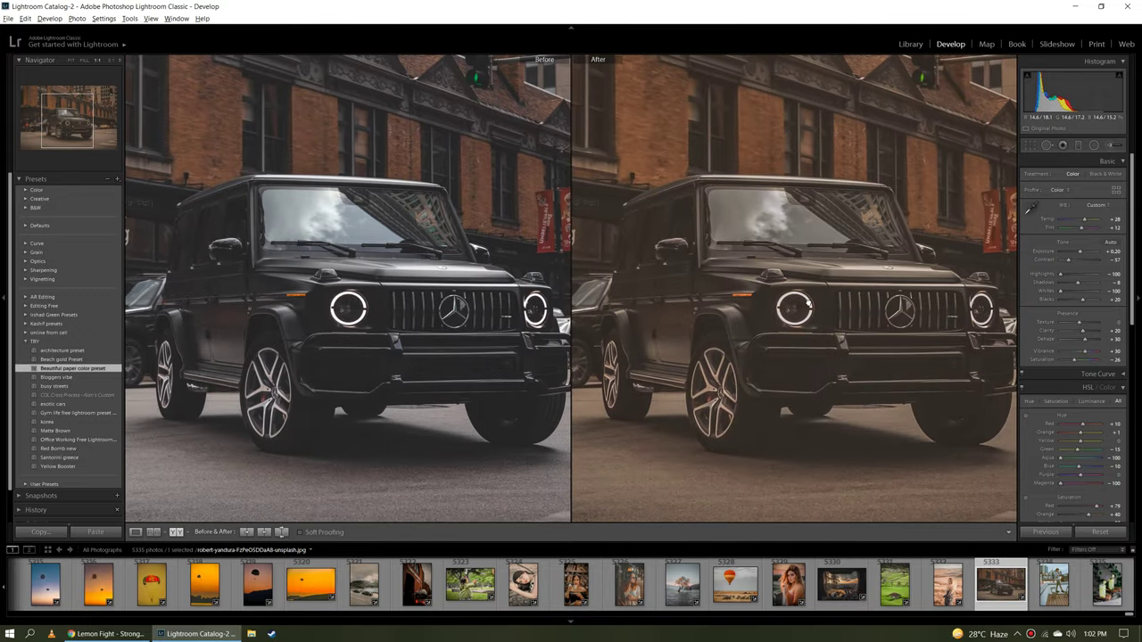
{"action": "key", "text": "y"}
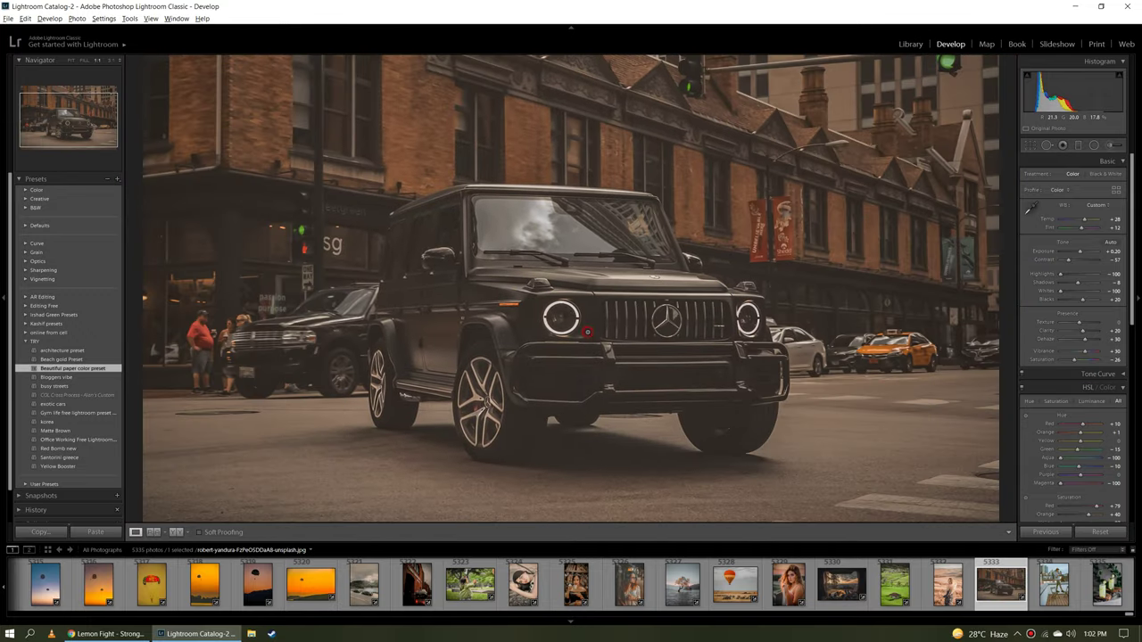
{"action": "left_click", "coordinate": [587, 332]}
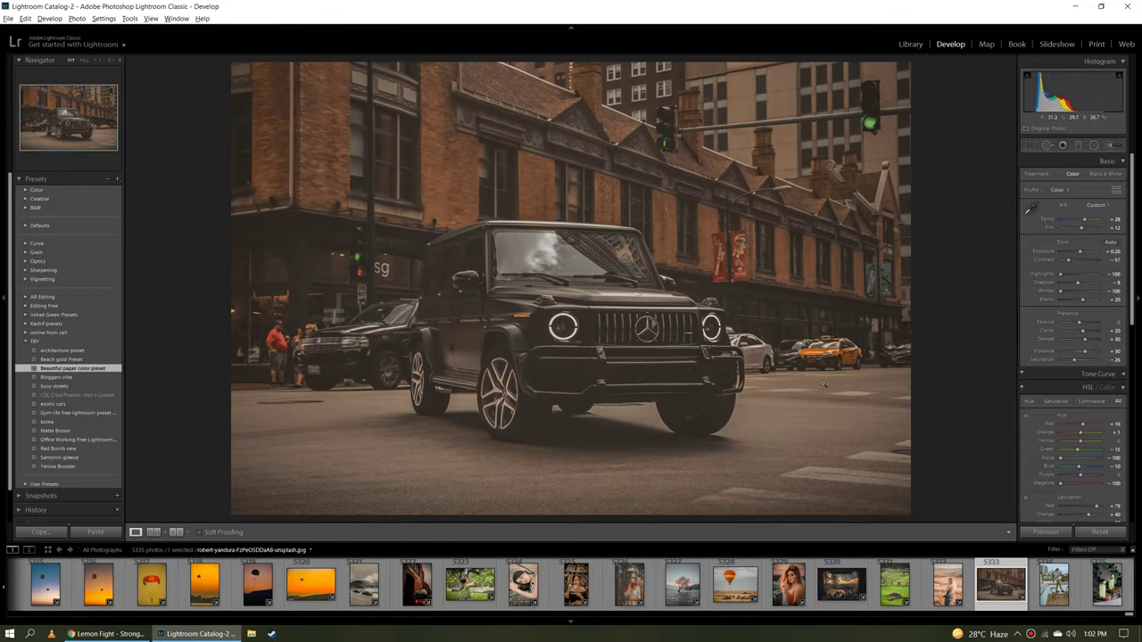
Apply the Beautiful paper color preset to the rooftop woman photo and compare Before/After.
{"action": "left_click", "coordinate": [1051, 596]}
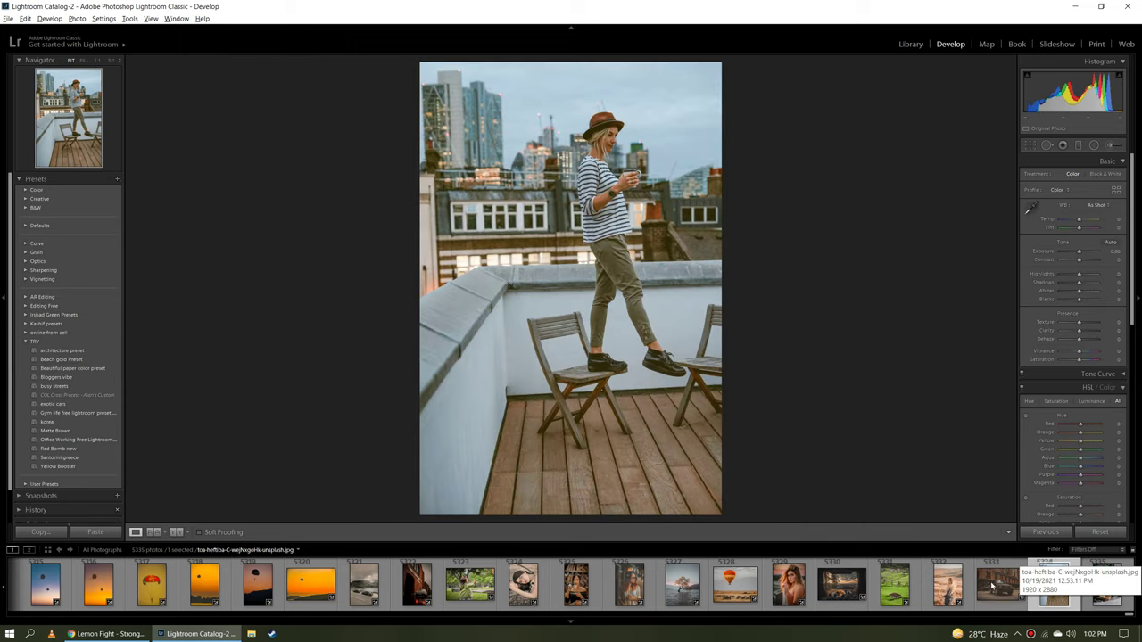
{"action": "left_click", "coordinate": [98, 368]}
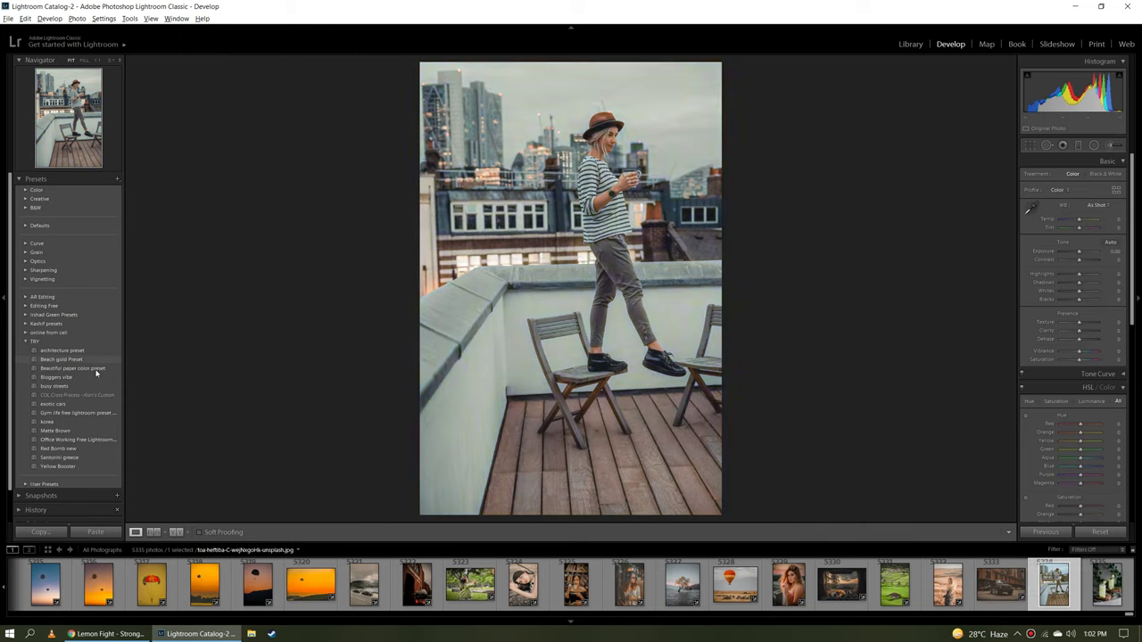
{"action": "key", "text": "y"}
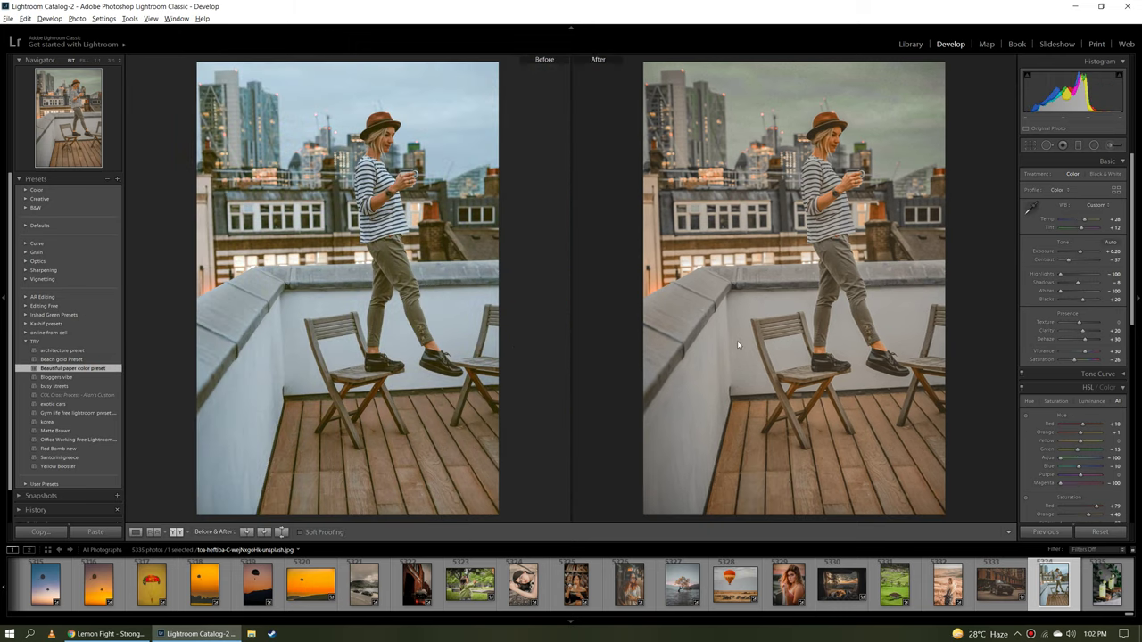
{"action": "key", "text": "y"}
{"action": "key", "text": "Right"}
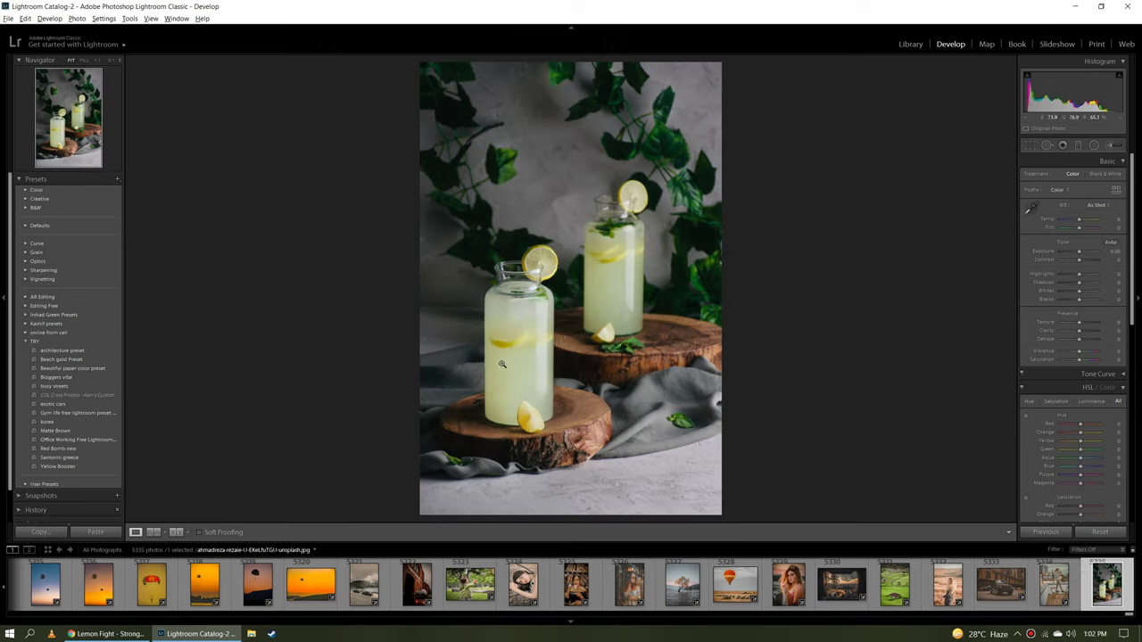
Apply the Beautiful paper color preset to the lemonade photo and raise Saturation to +21.
{"action": "left_click", "coordinate": [94, 368]}
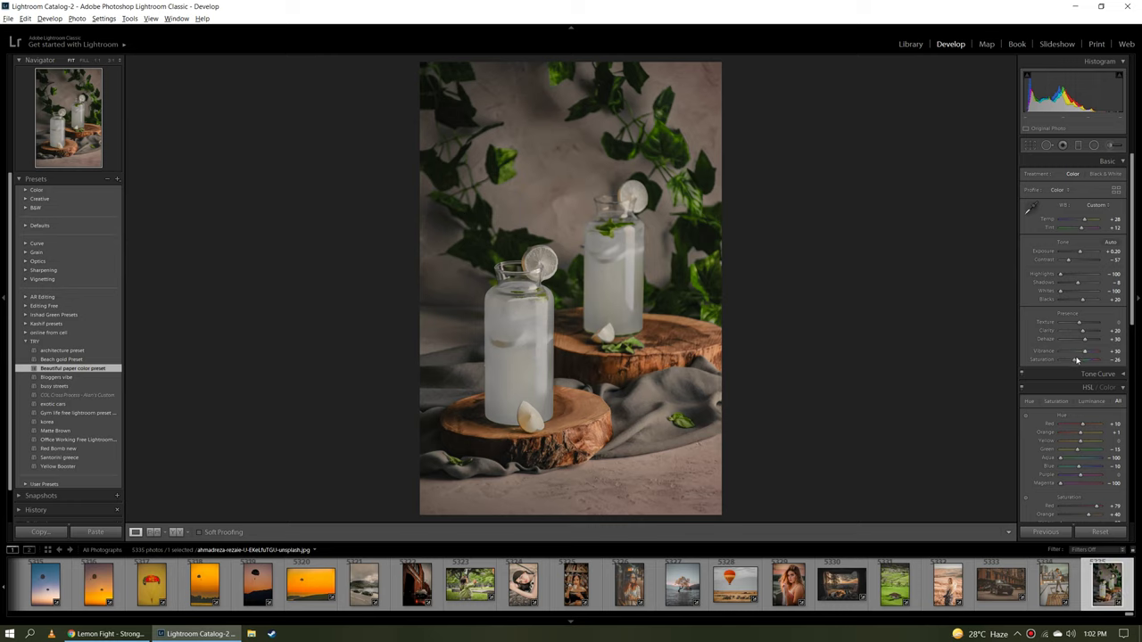
{"action": "left_click_drag", "start_coordinate": [1075, 362], "coordinate": [1083, 367]}
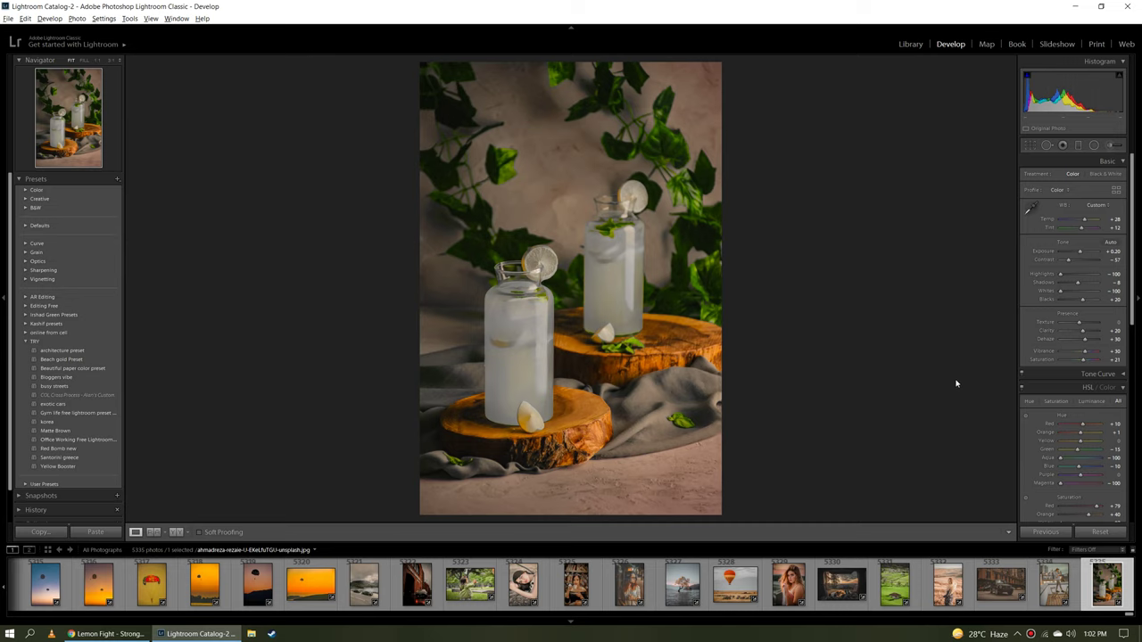
{"action": "key", "text": "y"}
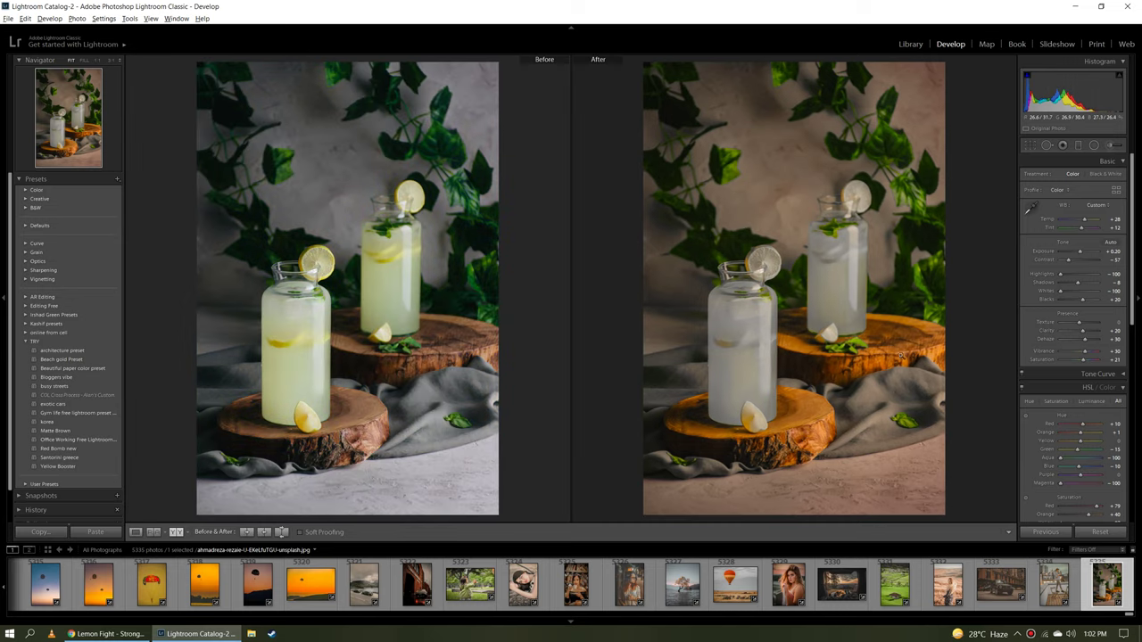
{"action": "key", "text": "y"}
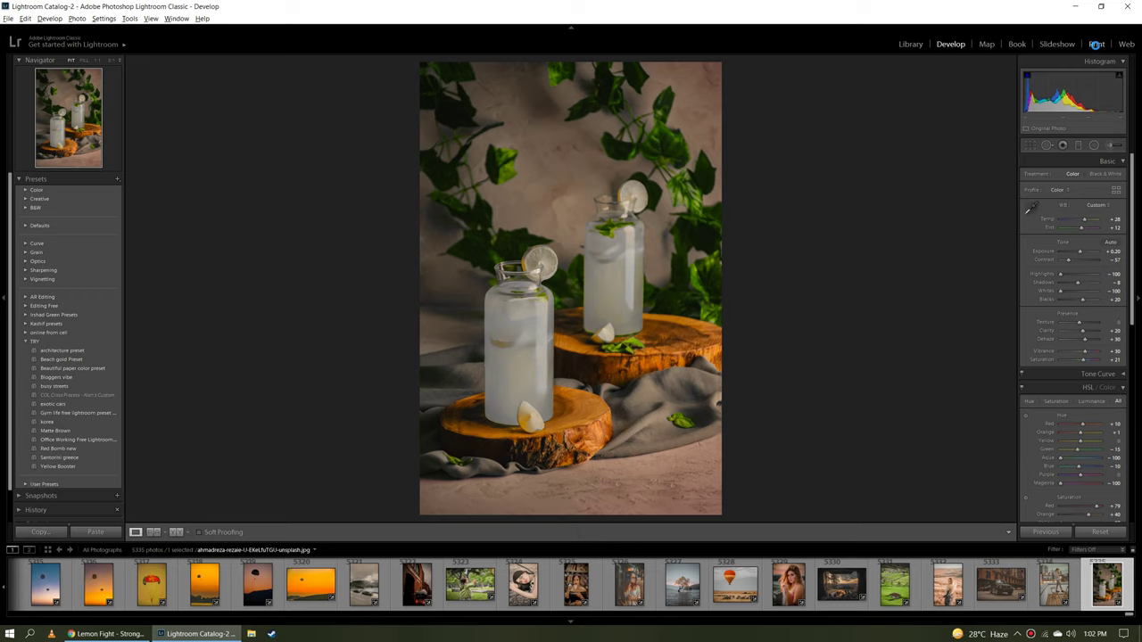
In the Print module, place the sunset portrait lower-right, reclining woman centre, teacup portrait upper-right.
{"action": "left_click", "coordinate": [1097, 45]}
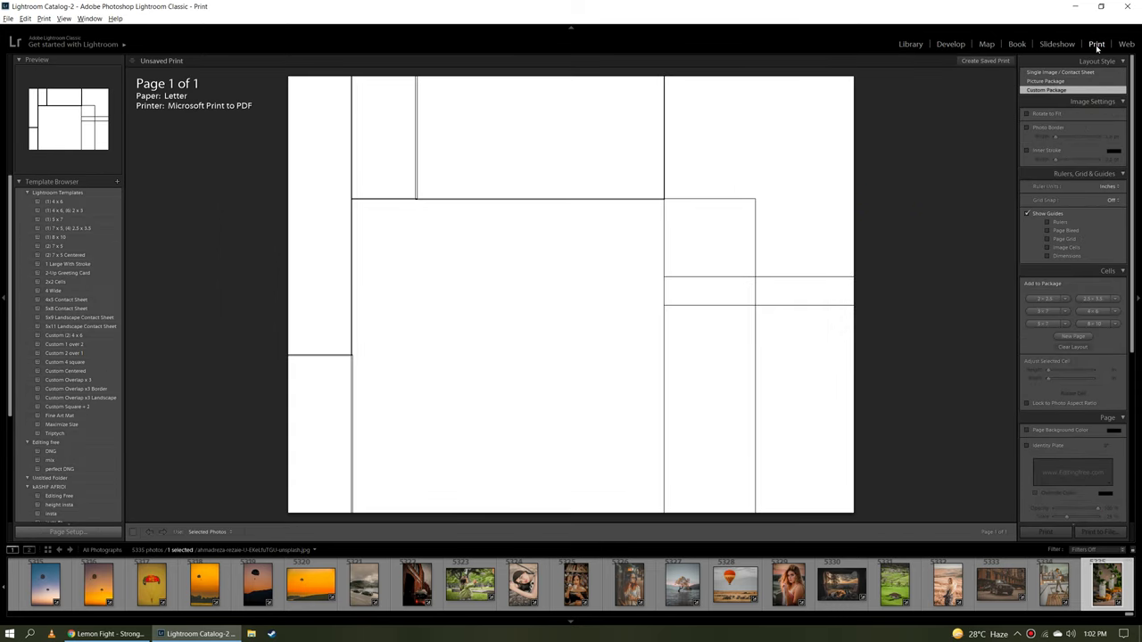
{"action": "left_click_drag", "start_coordinate": [786, 584], "coordinate": [762, 411]}
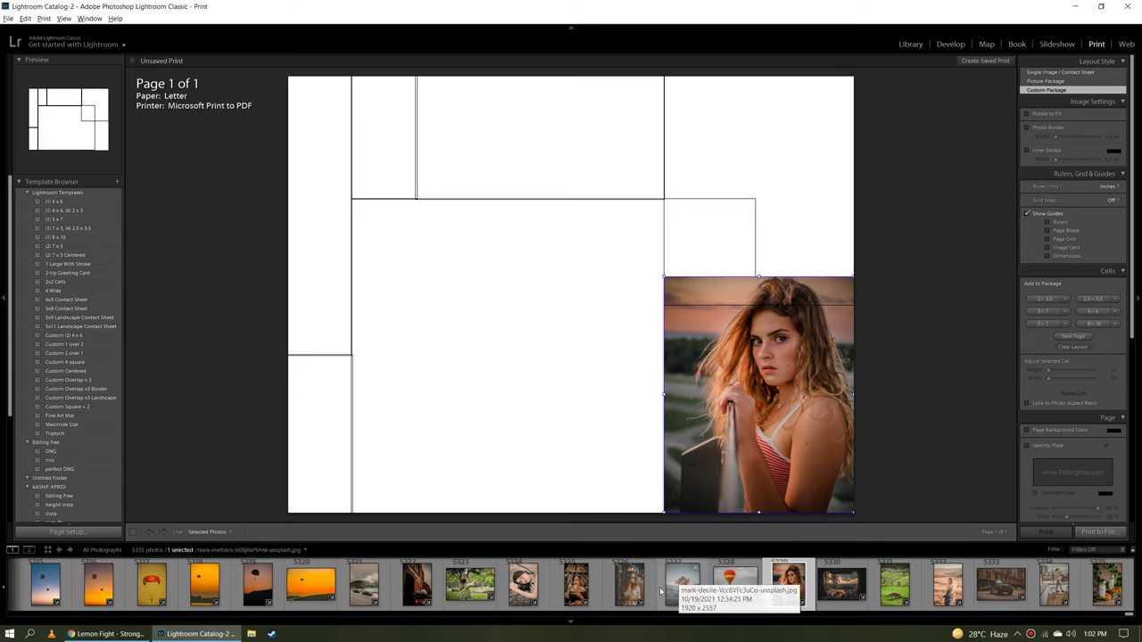
{"action": "left_click_drag", "start_coordinate": [523, 585], "coordinate": [754, 232]}
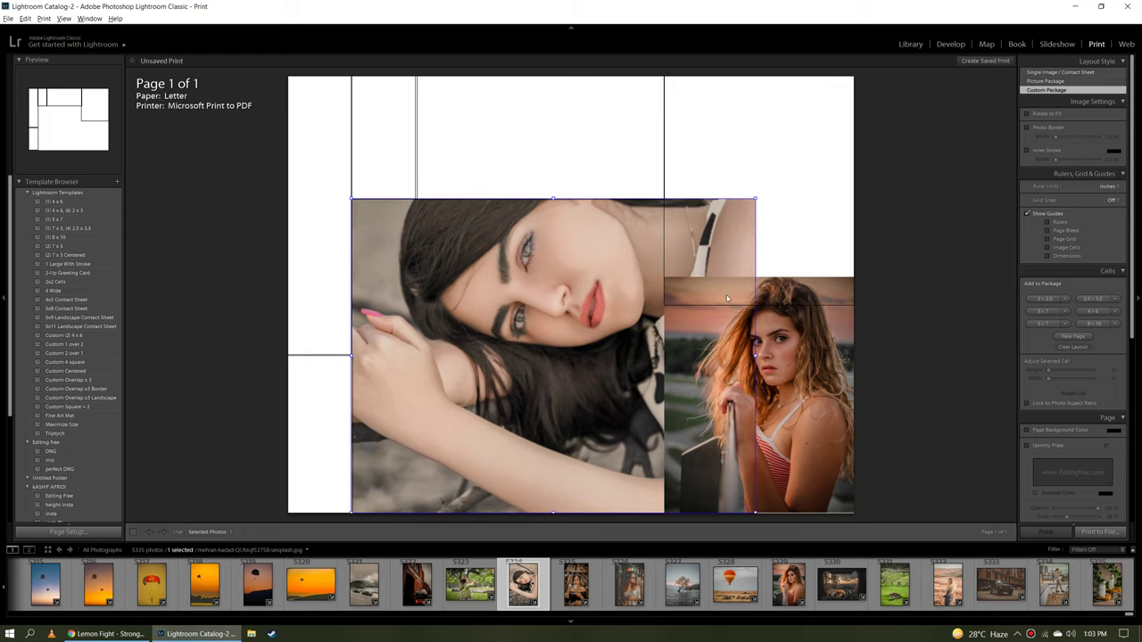
{"action": "left_click_drag", "start_coordinate": [575, 584], "coordinate": [784, 180]}
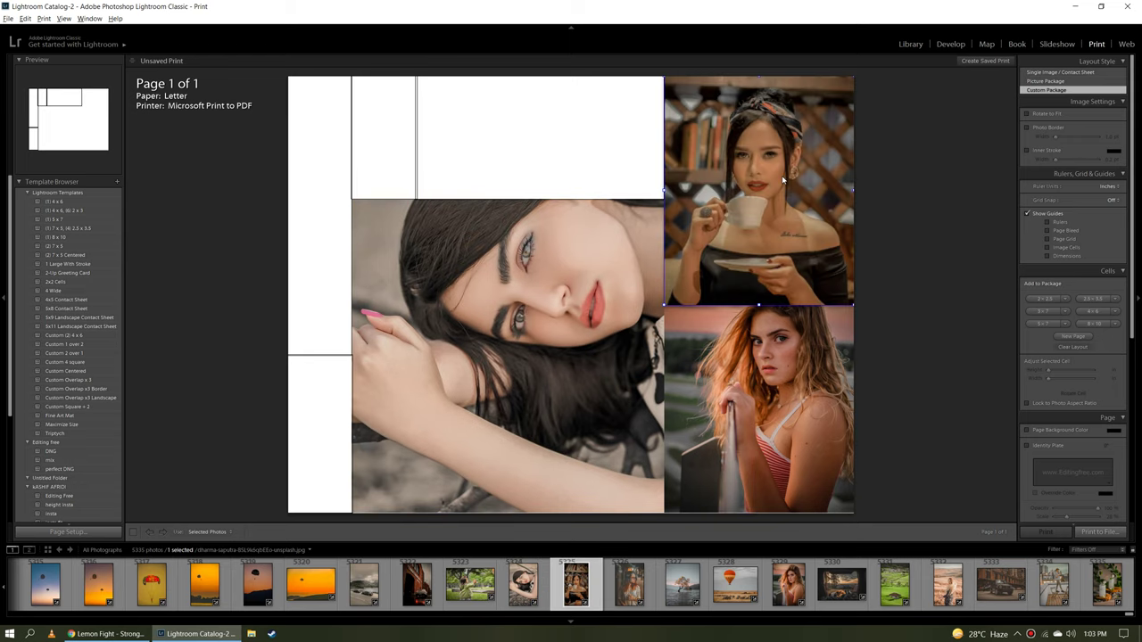
Place the hot-air balloon in the top cell and the black SUV in the large centre cell.
{"action": "left_click_drag", "start_coordinate": [735, 585], "coordinate": [606, 148]}
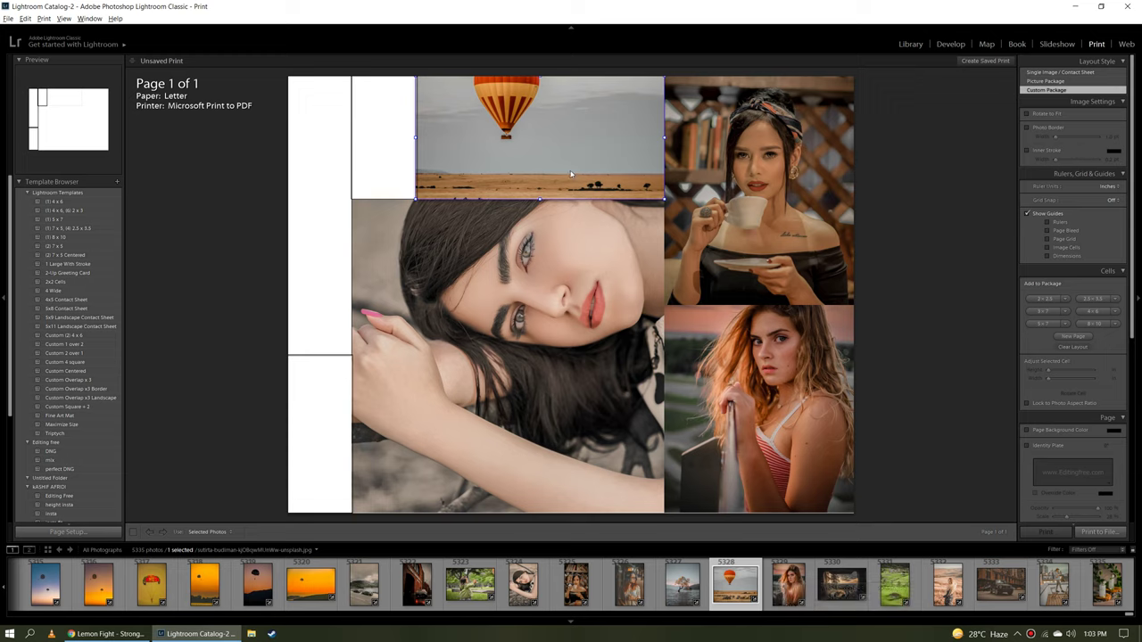
{"action": "left_click_drag", "start_coordinate": [572, 120], "coordinate": [571, 152]}
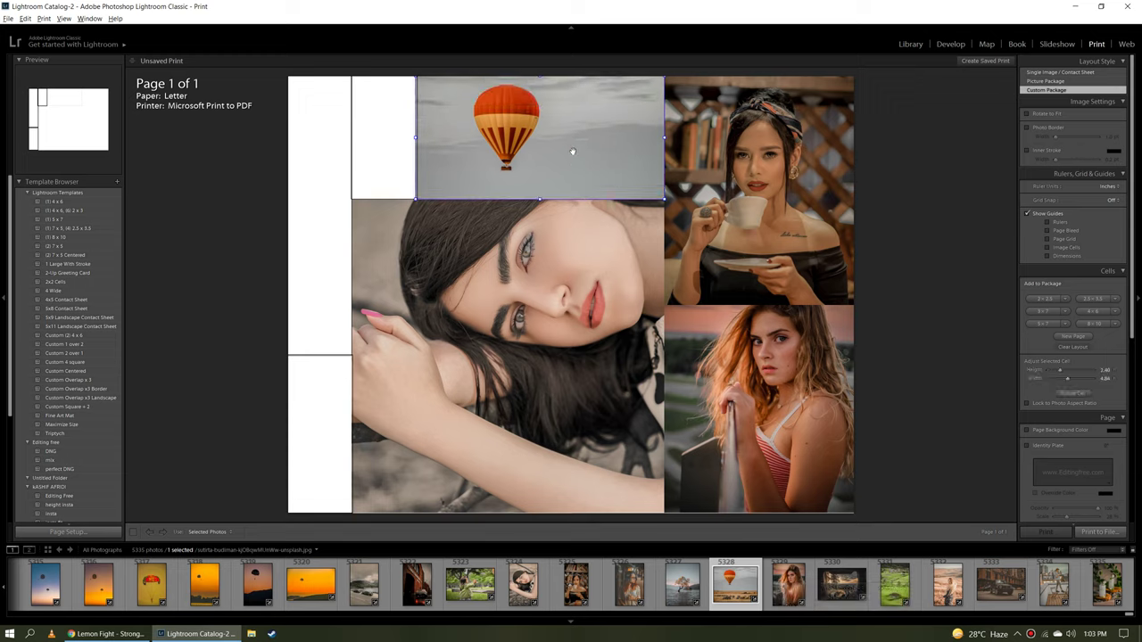
{"action": "mouse_move", "coordinate": [948, 584]}
{"action": "left_mouse_down"}
{"action": "mouse_move", "coordinate": [574, 331]}
{"action": "mouse_move", "coordinate": [560, 357]}
{"action": "left_mouse_up"}
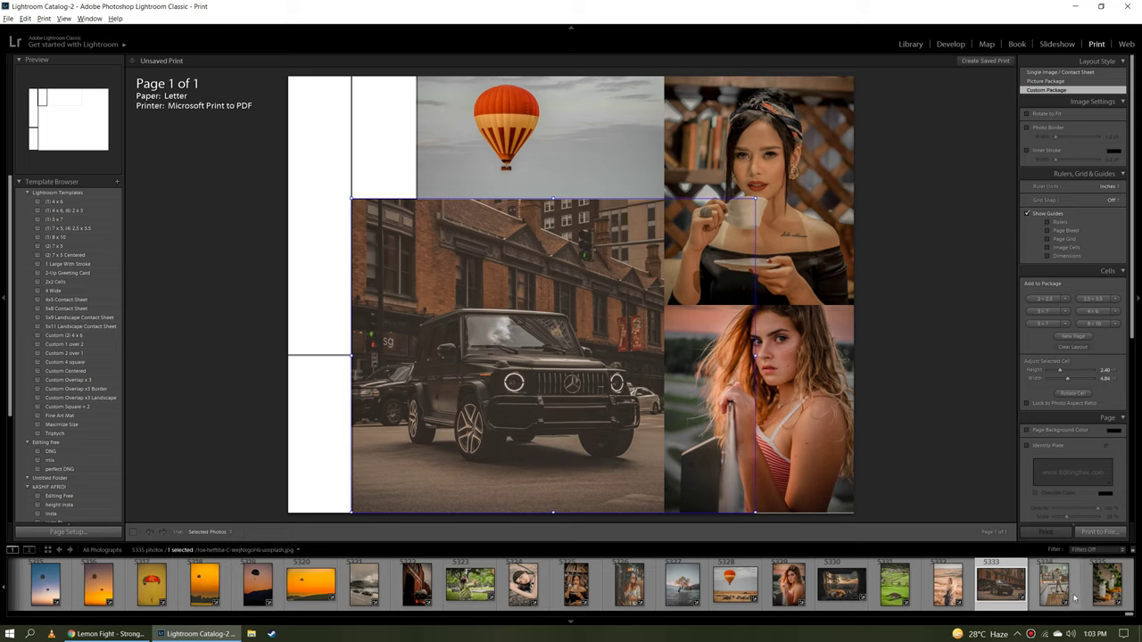
{"action": "mouse_move", "coordinate": [1005, 590]}
{"action": "left_mouse_down"}
{"action": "mouse_move", "coordinate": [421, 212]}
{"action": "mouse_move", "coordinate": [335, 237]}
{"action": "left_mouse_up"}
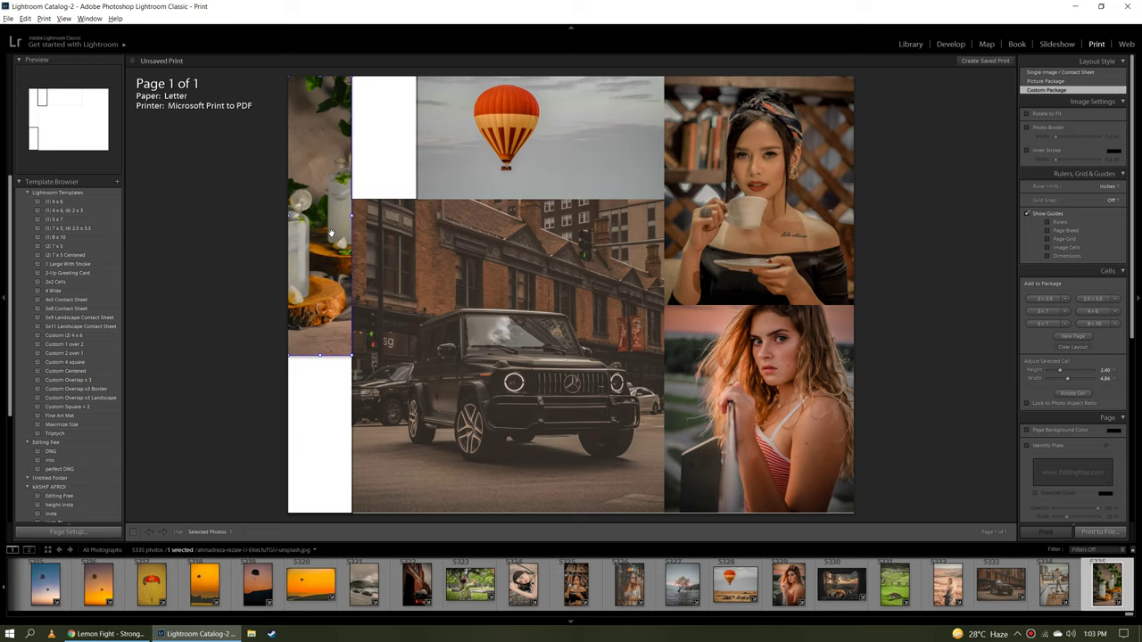
Adjust the lemonade photo, add the mountain road bottom-left and bubble-girl photo top-left.
{"action": "left_click_drag", "start_coordinate": [333, 237], "coordinate": [359, 237]}
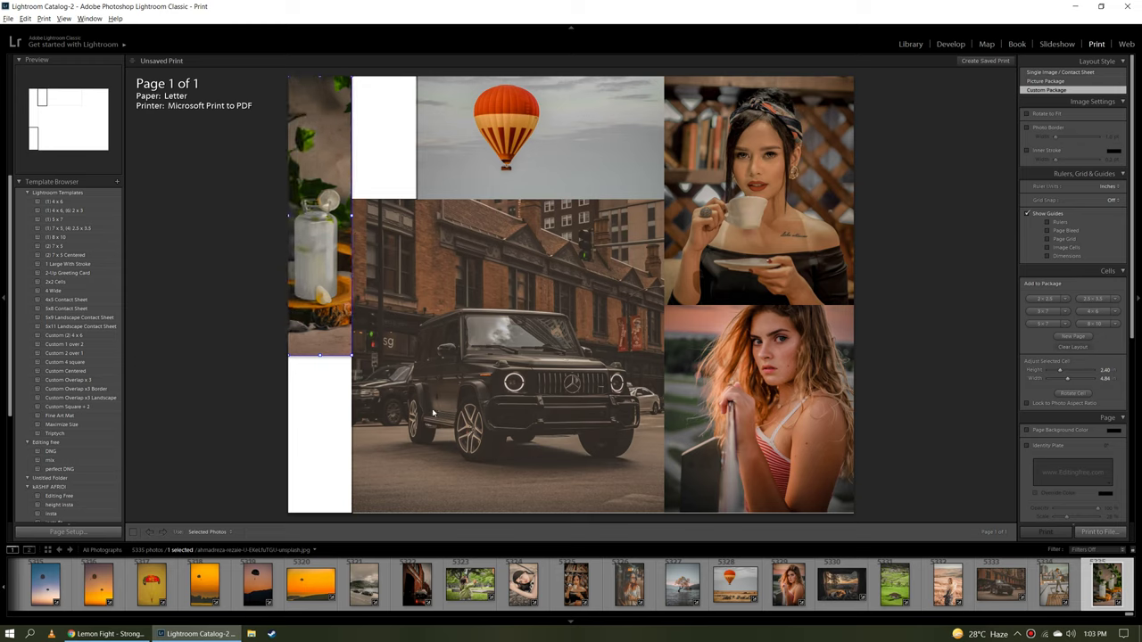
{"action": "left_click_drag", "start_coordinate": [379, 569], "coordinate": [324, 441]}
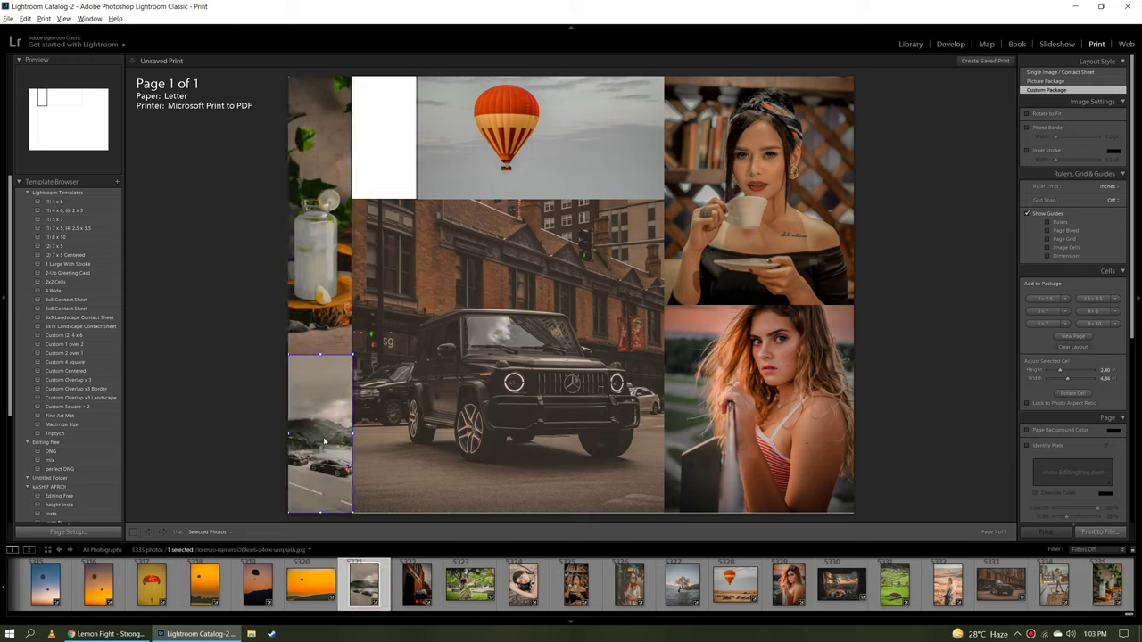
{"action": "left_click_drag", "start_coordinate": [324, 441], "coordinate": [313, 451]}
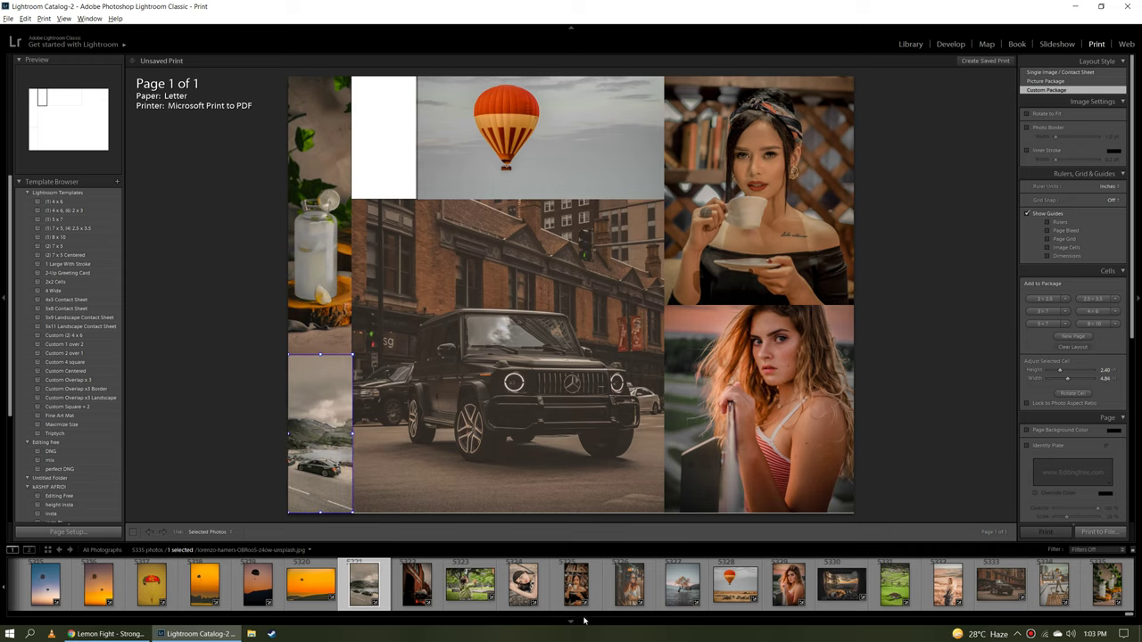
{"action": "mouse_move", "coordinate": [839, 585]}
{"action": "left_mouse_down"}
{"action": "mouse_move", "coordinate": [700, 214]}
{"action": "mouse_move", "coordinate": [383, 167]}
{"action": "left_mouse_up"}
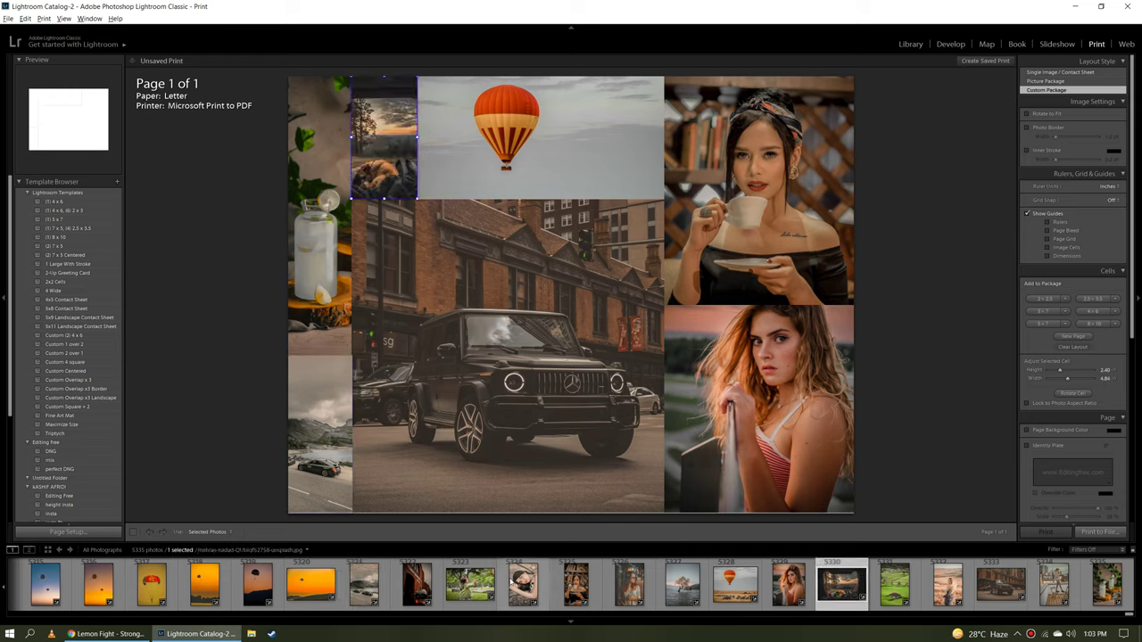
{"action": "left_click_drag", "start_coordinate": [473, 580], "coordinate": [403, 163]}
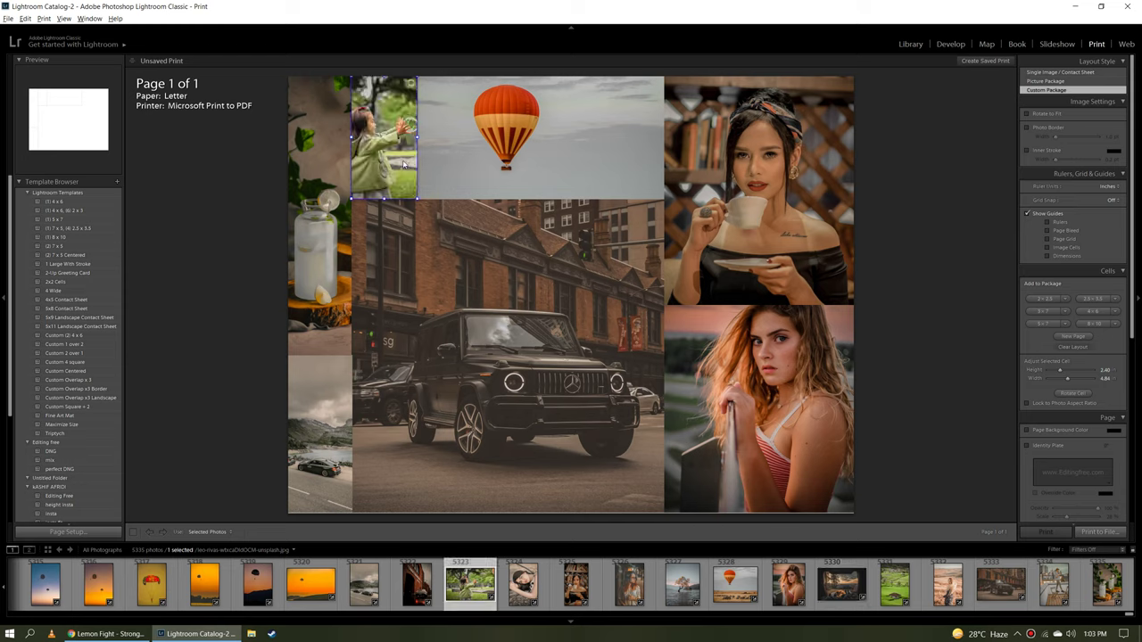
{"action": "left_click", "coordinate": [907, 291]}
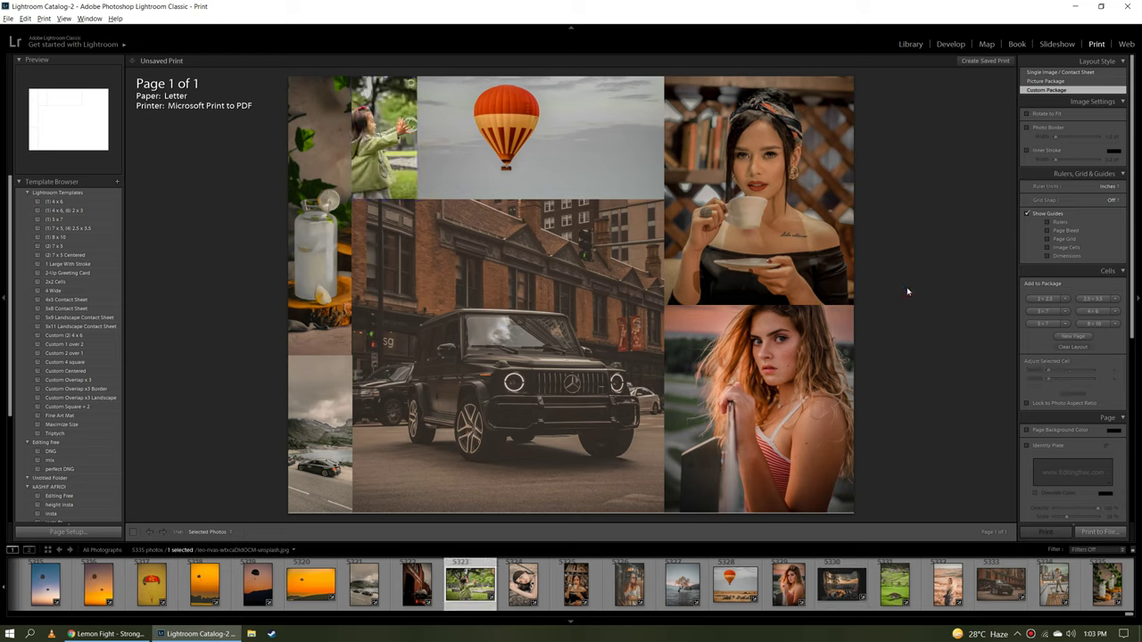